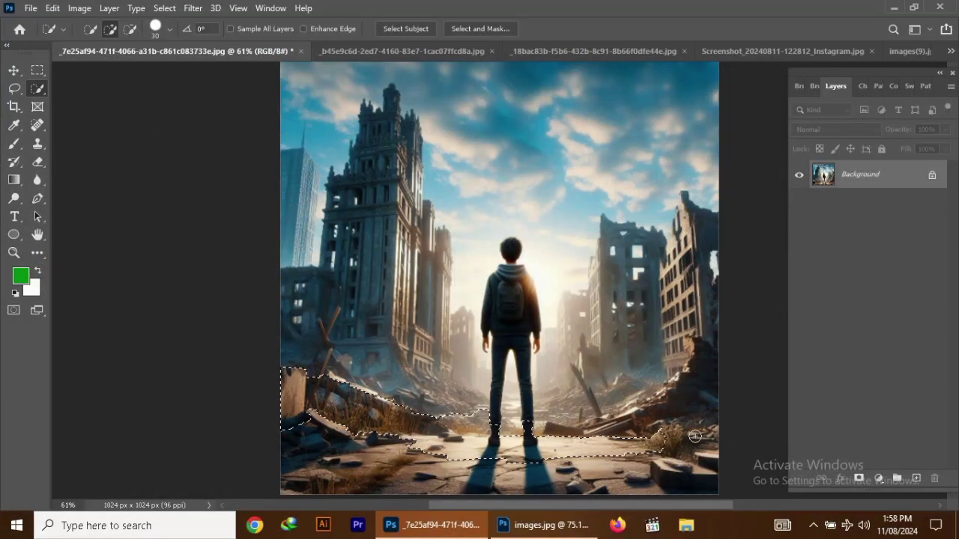
Step: Quick-select the rubble-strewn ground and right-side debris along the bottom of the city photo
{"action": "left_click_drag", "start_coordinate": [694, 436], "coordinate": [489, 464]}
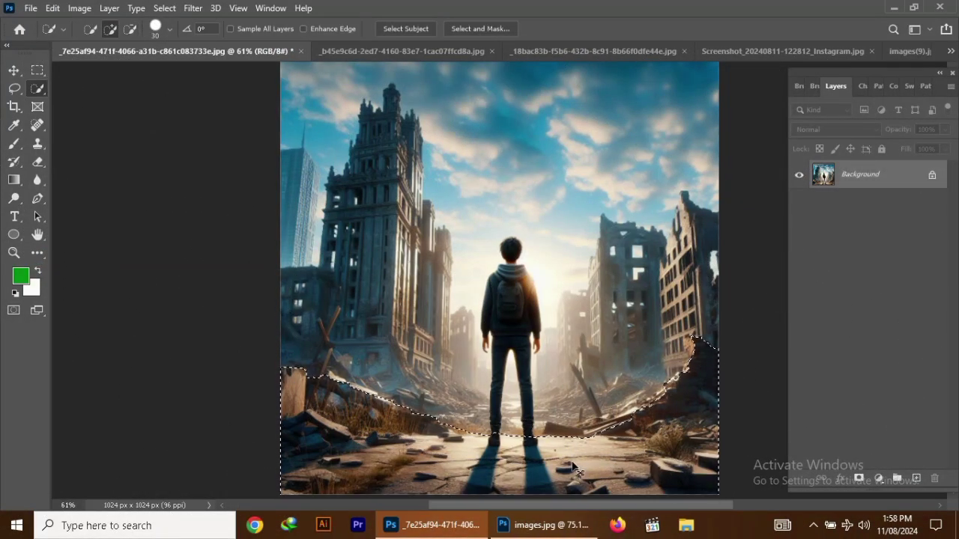
Step: Copy the rubble to its own layer, hide Background, and drag it into Untitled-2
{"action": "key", "text": "ctrl+j"}
{"action": "left_click", "coordinate": [798, 203]}
{"action": "left_click", "coordinate": [37, 143]}
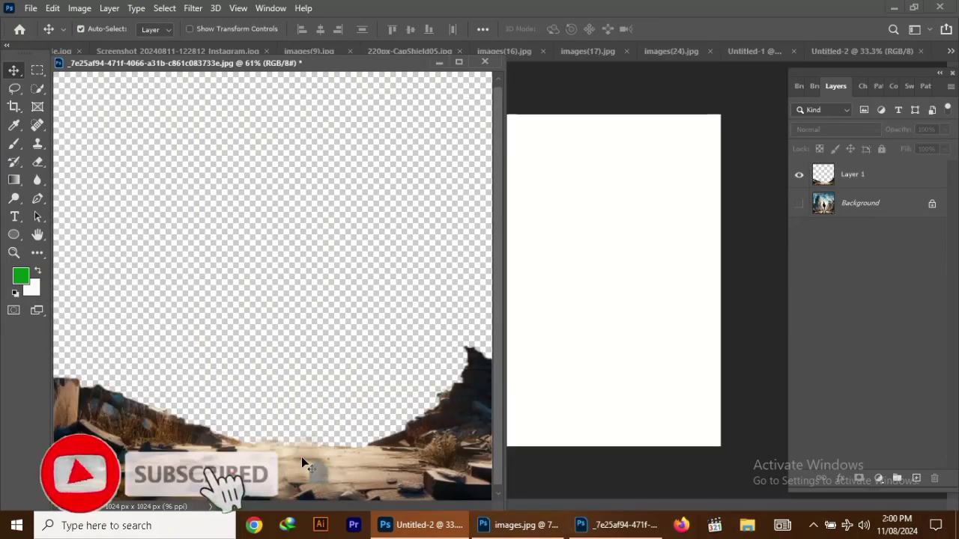
{"action": "mouse_move", "coordinate": [302, 459]}
{"action": "left_mouse_down"}
{"action": "mouse_move", "coordinate": [465, 385]}
{"action": "mouse_move", "coordinate": [400, 413]}
{"action": "left_mouse_up"}
{"action": "key", "text": "ctrl+t"}
Step: Stretch the rubble across the full poster width and make it taller along the bottom
{"action": "left_click_drag", "start_coordinate": [518, 402], "coordinate": [721, 402]}
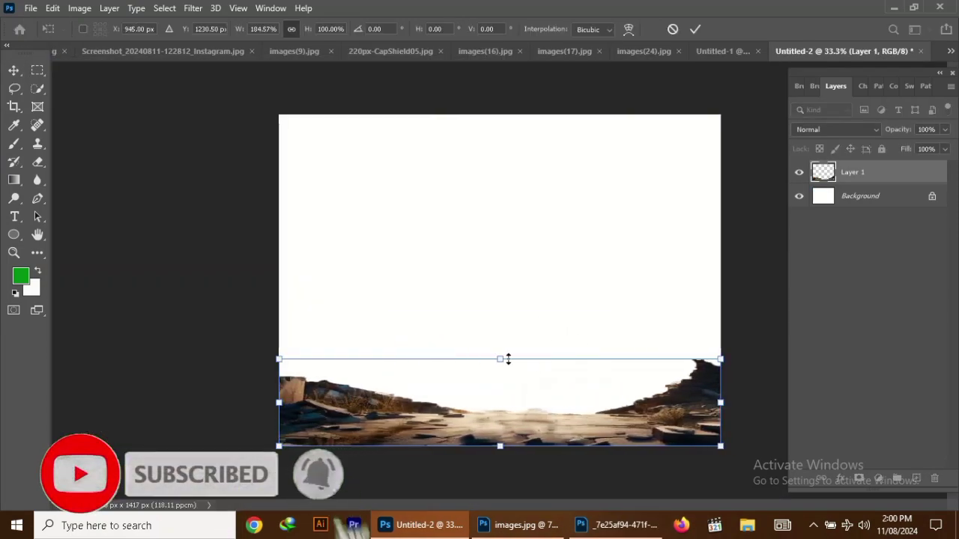
{"action": "left_click_drag", "start_coordinate": [499, 358], "coordinate": [514, 307]}
{"action": "left_click_drag", "start_coordinate": [604, 399], "coordinate": [474, 407]}
{"action": "left_click_drag", "start_coordinate": [494, 306], "coordinate": [494, 288]}
{"action": "left_click", "coordinate": [695, 29]}
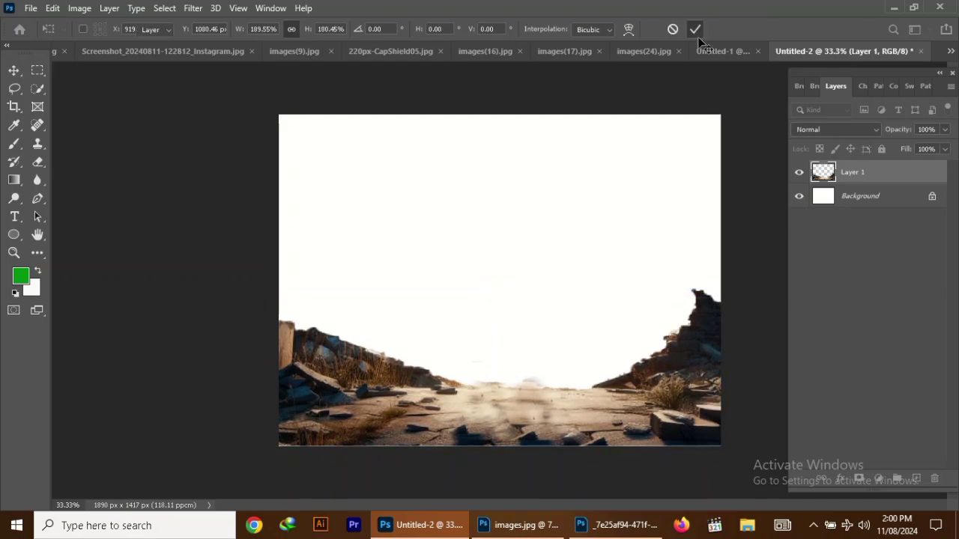
Step: Darken the rubble with a Brightness/Contrast adjustment: brightness -36, contrast 58
{"action": "key", "text": "e"}
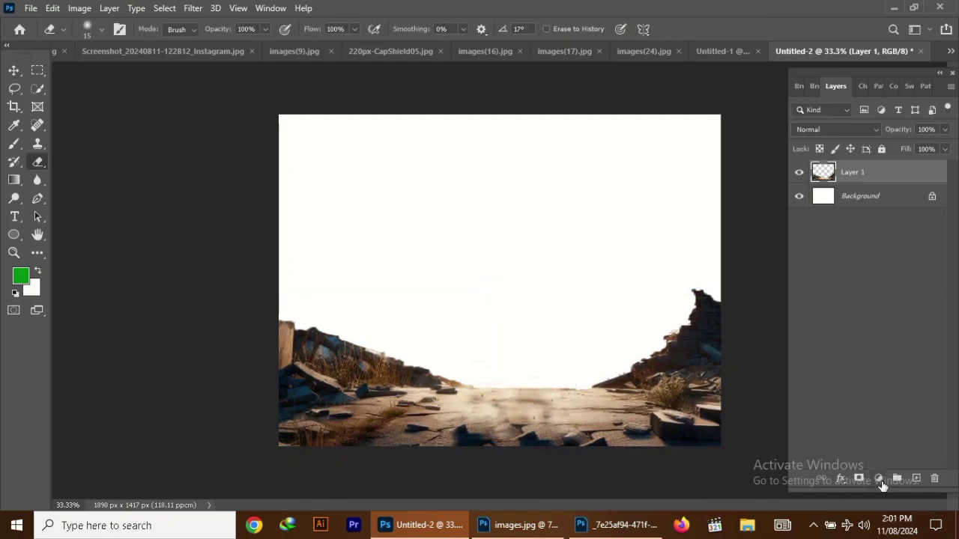
{"action": "left_click", "coordinate": [878, 480]}
{"action": "left_click_drag", "start_coordinate": [755, 305], "coordinate": [811, 305]}
{"action": "left_click_drag", "start_coordinate": [756, 278], "coordinate": [739, 278]}
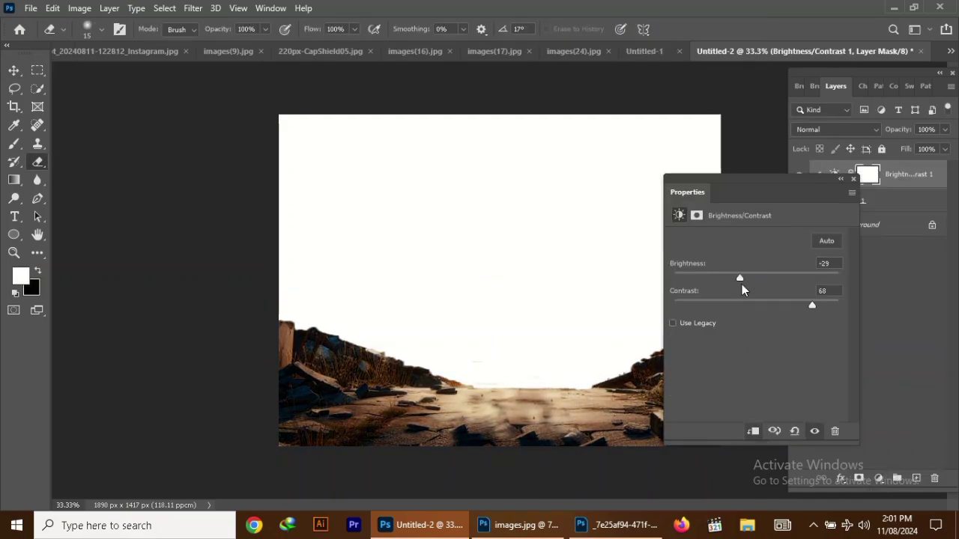
{"action": "left_click", "coordinate": [852, 180]}
Step: Float the Hulk screenshot document and drag the Hulk figure into the poster
{"action": "left_click", "coordinate": [950, 50]}
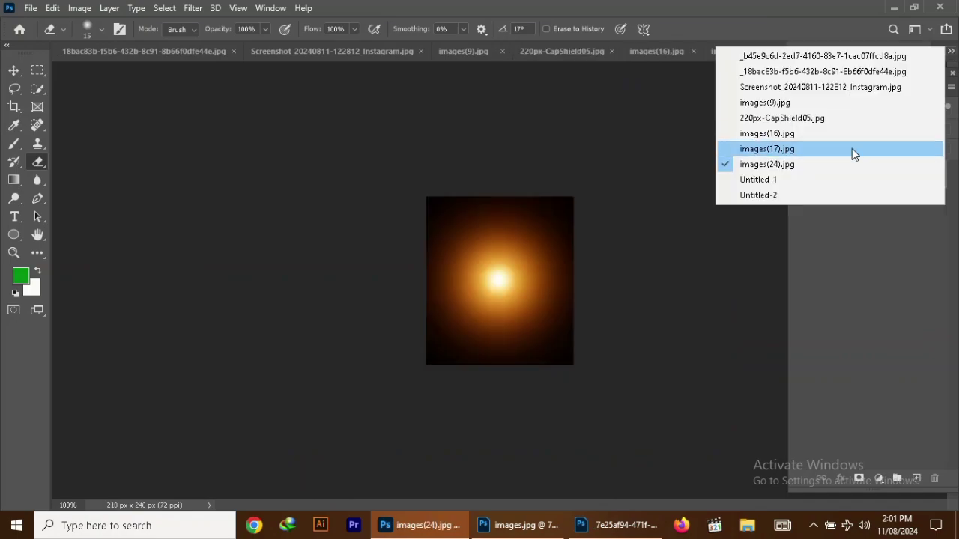
{"action": "left_click", "coordinate": [782, 118]}
{"action": "left_click_drag", "start_coordinate": [292, 51], "coordinate": [180, 111]}
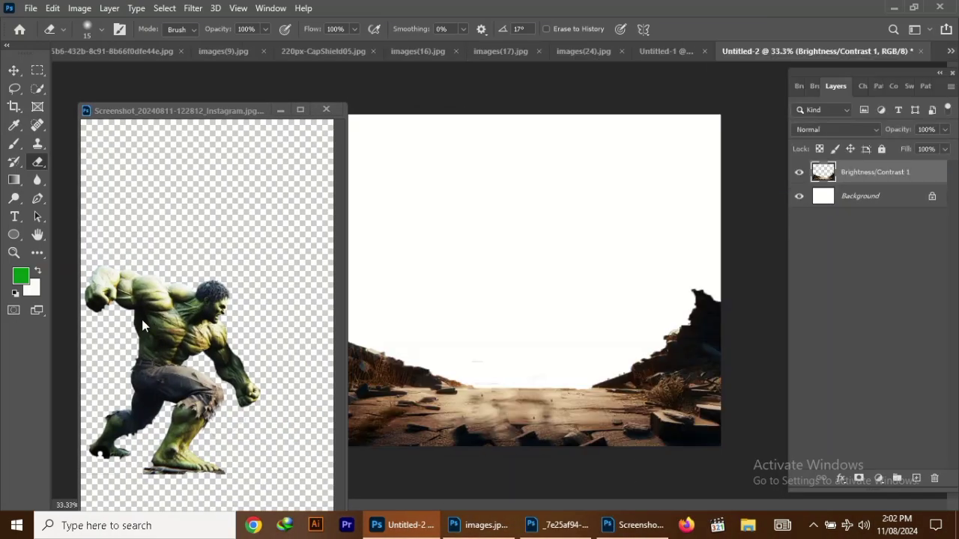
{"action": "key", "text": "v"}
{"action": "left_click_drag", "start_coordinate": [142, 319], "coordinate": [408, 322]}
Step: Scale and position the Hulk on the ground at left, then add a layer mask
{"action": "key", "text": "ctrl+t"}
{"action": "key", "text": "Return"}
{"action": "mouse_move", "coordinate": [415, 356]}
{"action": "left_mouse_down"}
{"action": "mouse_move", "coordinate": [435, 363]}
{"action": "mouse_move", "coordinate": [420, 322]}
{"action": "left_mouse_up"}
{"action": "key", "text": "ctrl+t"}
{"action": "left_click_drag", "start_coordinate": [420, 217], "coordinate": [435, 195]}
{"action": "key", "text": "Return"}
{"action": "left_click", "coordinate": [859, 478]}
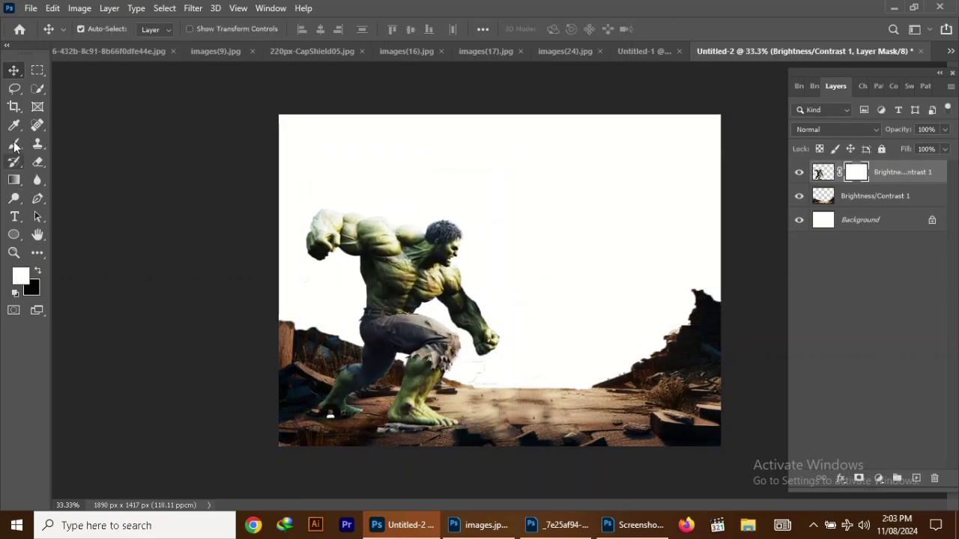
{"action": "key", "text": "e"}
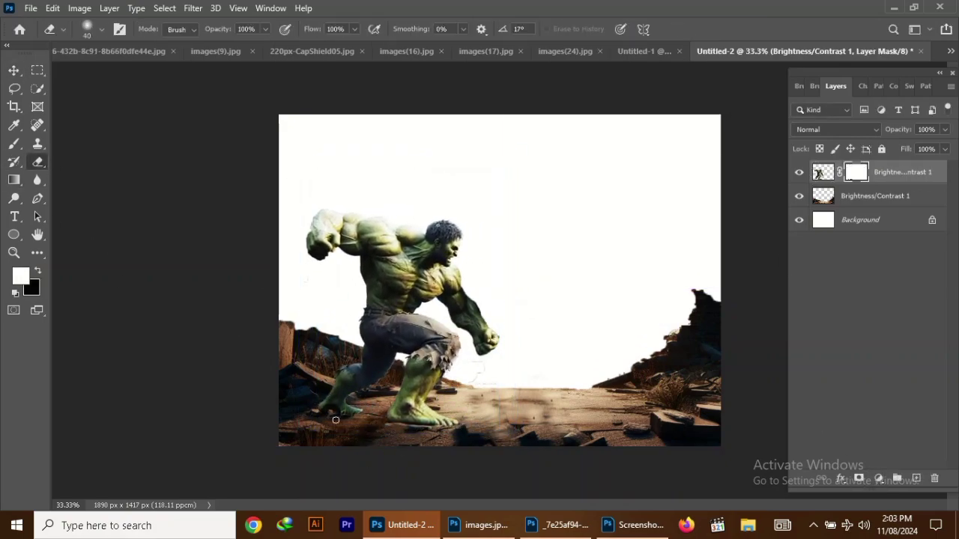
Step: Brighten the Hulk with Brightness/Contrast 9 and 26, merged into his layer
{"action": "left_click", "coordinate": [879, 477]}
{"action": "left_click", "coordinate": [869, 277]}
{"action": "left_click_drag", "start_coordinate": [766, 306], "coordinate": [776, 305]}
{"action": "mouse_move", "coordinate": [756, 278]}
{"action": "left_mouse_down"}
{"action": "mouse_move", "coordinate": [794, 278]}
{"action": "mouse_move", "coordinate": [761, 278]}
{"action": "left_mouse_up"}
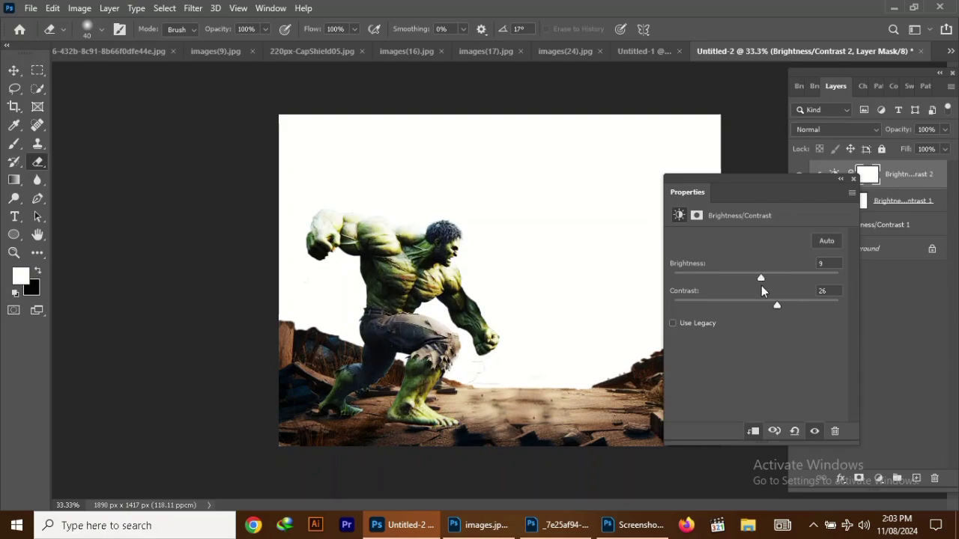
{"action": "left_click", "coordinate": [853, 179]}
{"action": "right_click", "coordinate": [881, 200]}
{"action": "left_click", "coordinate": [727, 413]}
{"action": "scroll", "coordinate": [480, 285], "scroll_direction": "up", "scroll_amount": 2}
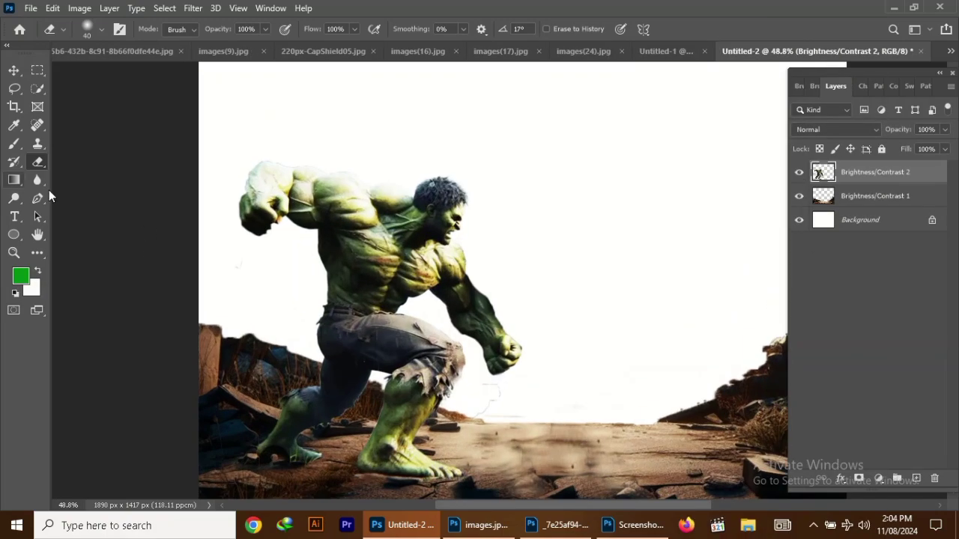
{"action": "left_click", "coordinate": [15, 89]}
Step: Copy the lassoed forearm to a new layer, rotated forward and enlarged to about 120%
{"action": "key", "text": "ctrl+j"}
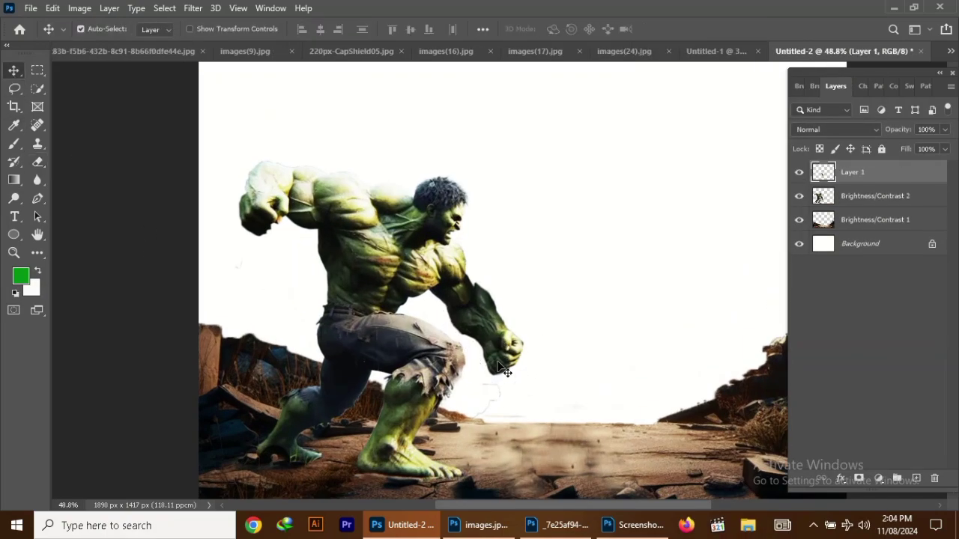
{"action": "key", "text": "ctrl+t"}
{"action": "left_click_drag", "start_coordinate": [489, 339], "coordinate": [517, 307]}
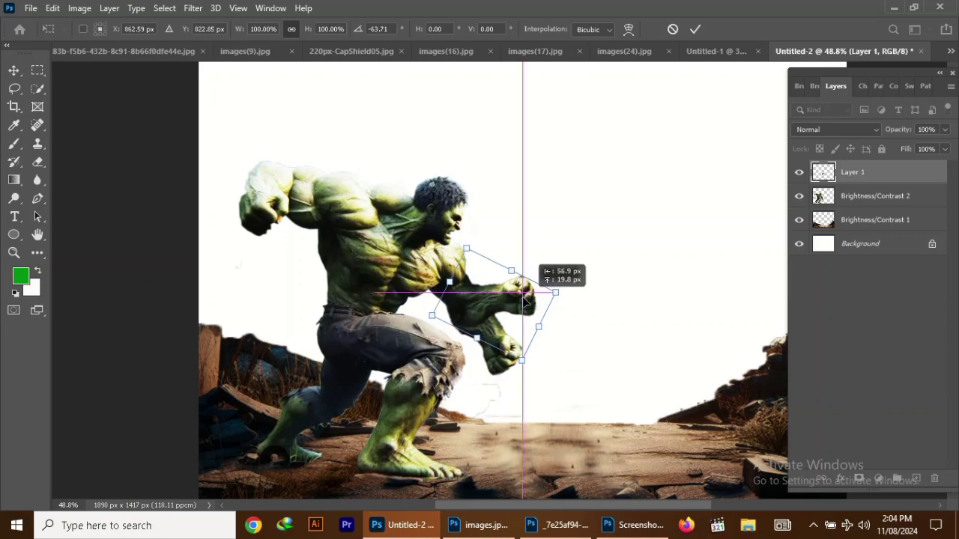
{"action": "left_click_drag", "start_coordinate": [575, 288], "coordinate": [587, 284]}
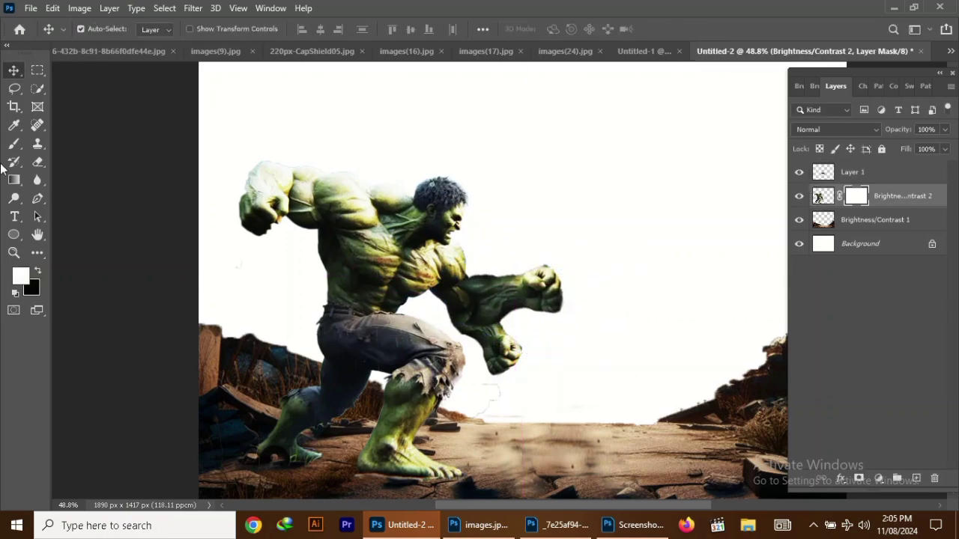
{"action": "left_click_drag", "start_coordinate": [852, 172], "coordinate": [852, 204]}
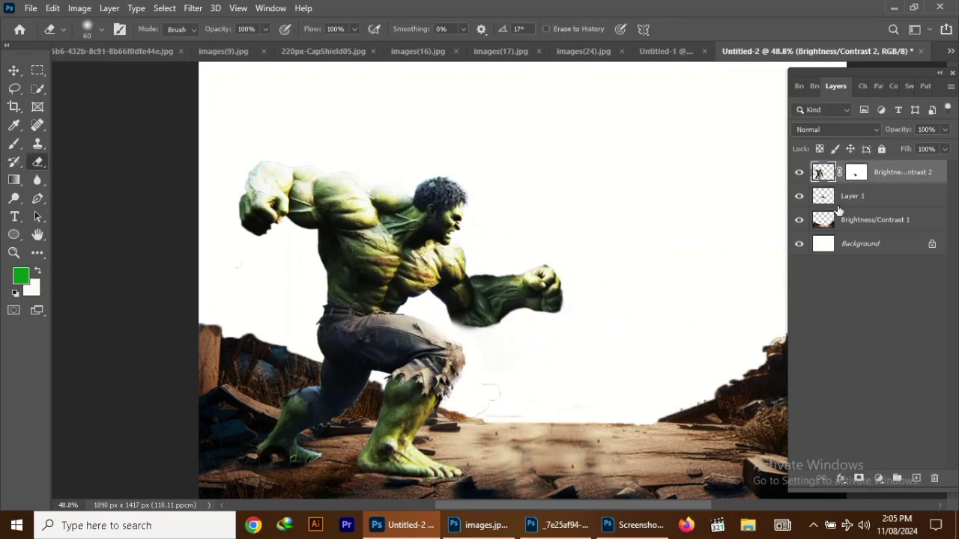
{"action": "left_click_drag", "start_coordinate": [539, 288], "coordinate": [554, 284]}
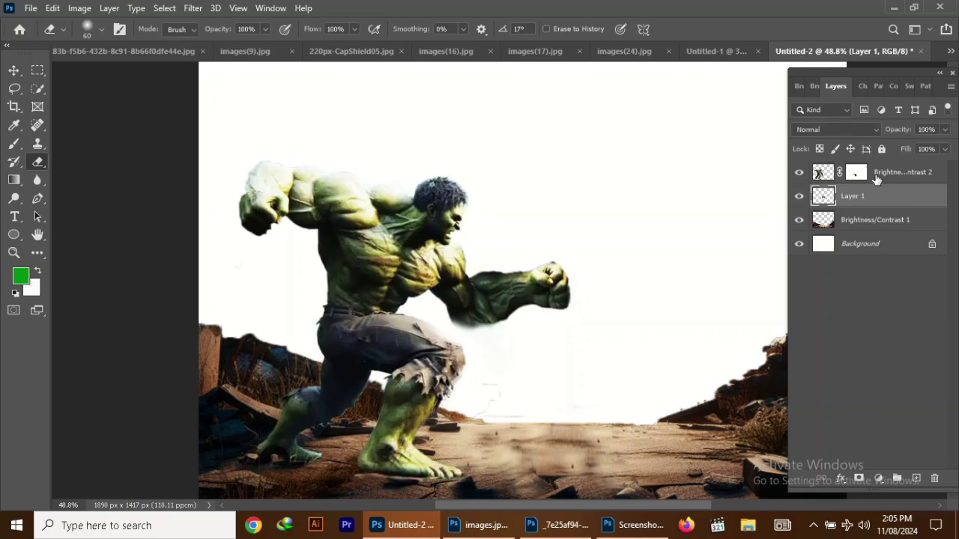
Step: Abandon the forearm experiment: cancel its transform and delete the forearm layer
{"action": "left_click", "coordinate": [876, 177]}
{"action": "left_click", "coordinate": [852, 196]}
{"action": "key", "text": "v"}
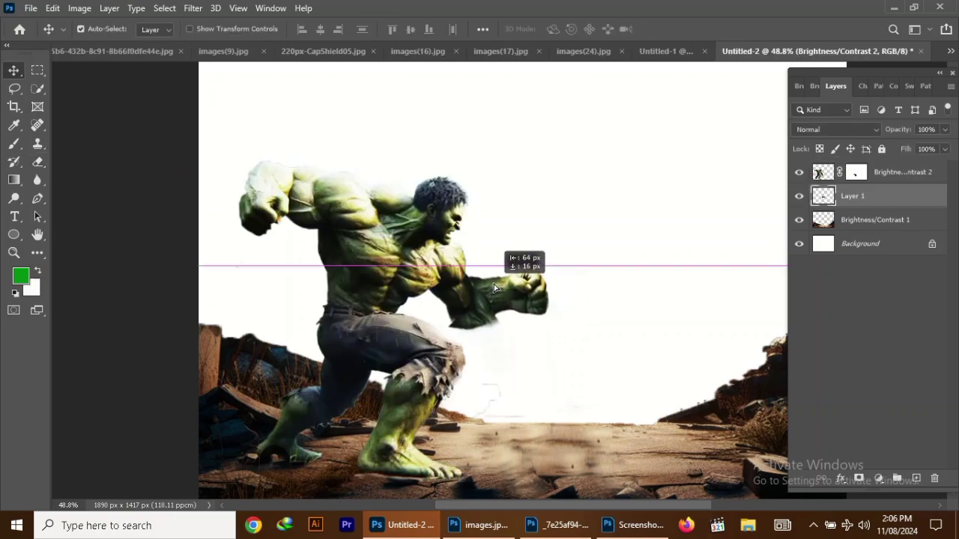
{"action": "key", "text": "ctrl+t"}
{"action": "mouse_move", "coordinate": [547, 289]}
{"action": "left_mouse_down"}
{"action": "mouse_move", "coordinate": [516, 307]}
{"action": "mouse_move", "coordinate": [554, 329]}
{"action": "mouse_move", "coordinate": [529, 307]}
{"action": "left_mouse_up"}
{"action": "key", "text": "Escape"}
{"action": "key", "text": "ctrl+t"}
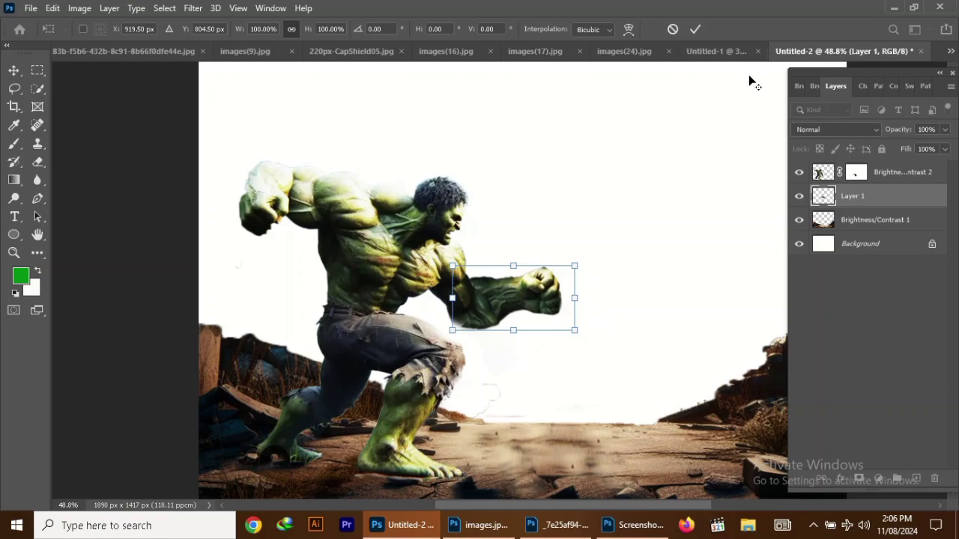
{"action": "key", "text": "Escape"}
{"action": "key", "text": "Delete"}
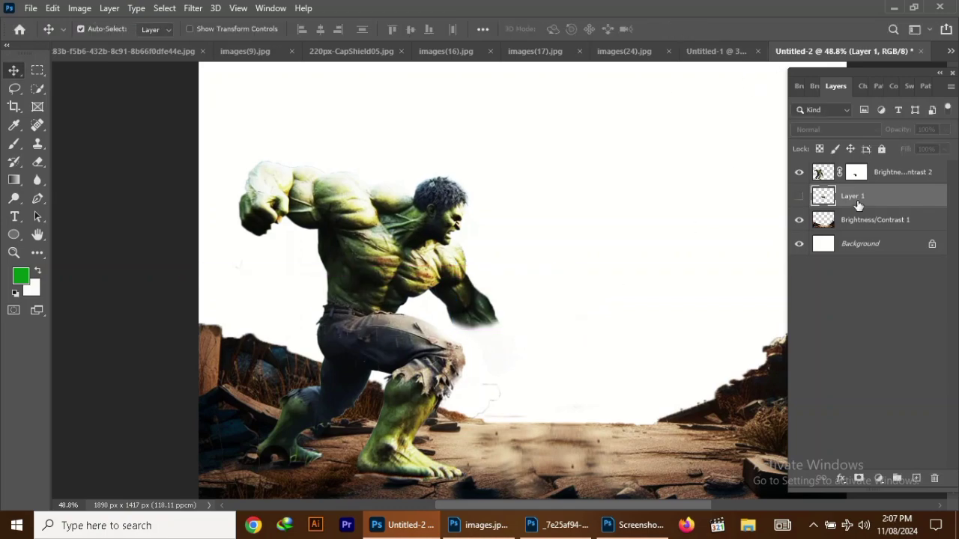
Step: Drag a fresh Hulk copy from the screenshot document into the poster
{"action": "left_click", "coordinate": [631, 525]}
{"action": "left_click_drag", "start_coordinate": [409, 342], "coordinate": [431, 333]}
{"action": "key", "text": "ctrl+minus"}
{"action": "key", "text": "ctrl+t"}
Step: Commit the Hulk's placement, add a white mask and a Brightness/Contrast adjustment
{"action": "key", "text": "Return"}
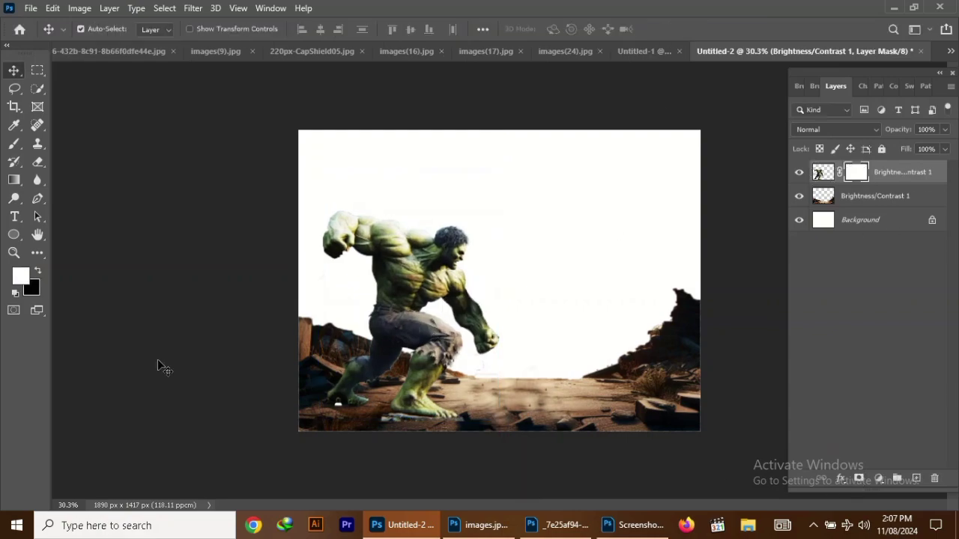
{"action": "key", "text": "e"}
{"action": "left_click", "coordinate": [880, 475]}
{"action": "left_click_drag", "start_coordinate": [770, 306], "coordinate": [784, 310]}
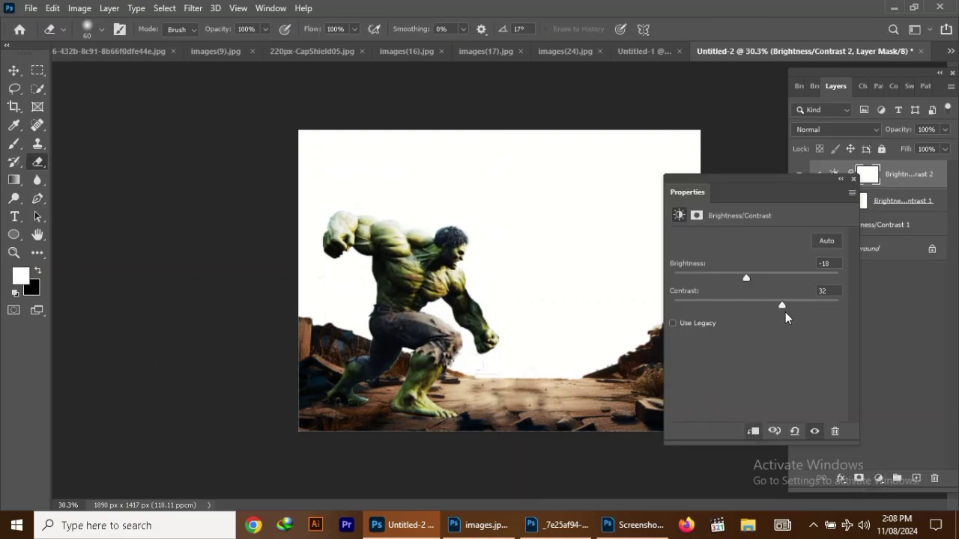
Step: Turn the Hulk red with a colorized Hue/Saturation (lightness -46), then add Color Balance
{"action": "right_click", "coordinate": [885, 201]}
{"action": "left_click", "coordinate": [768, 238]}
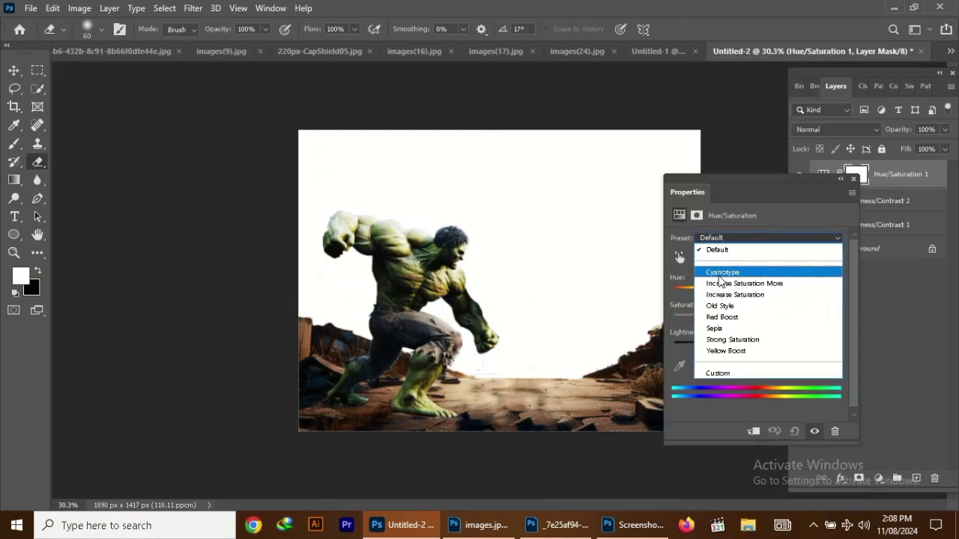
{"action": "left_click", "coordinate": [768, 258]}
{"action": "left_click", "coordinate": [744, 366]}
{"action": "left_click_drag", "start_coordinate": [716, 319], "coordinate": [819, 320]}
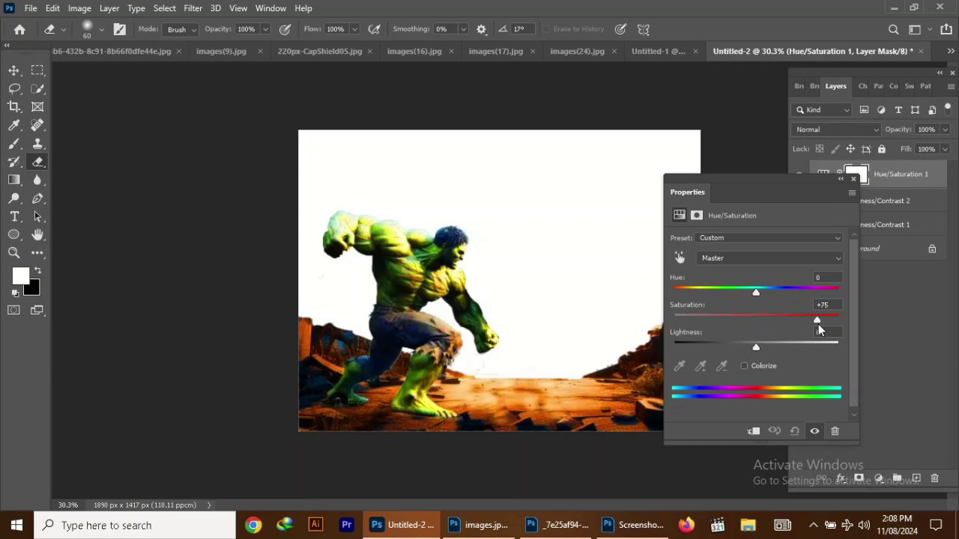
{"action": "mouse_move", "coordinate": [755, 347]}
{"action": "left_mouse_down"}
{"action": "mouse_move", "coordinate": [785, 350]}
{"action": "mouse_move", "coordinate": [751, 347]}
{"action": "left_mouse_up"}
{"action": "type", "text": "-46"}
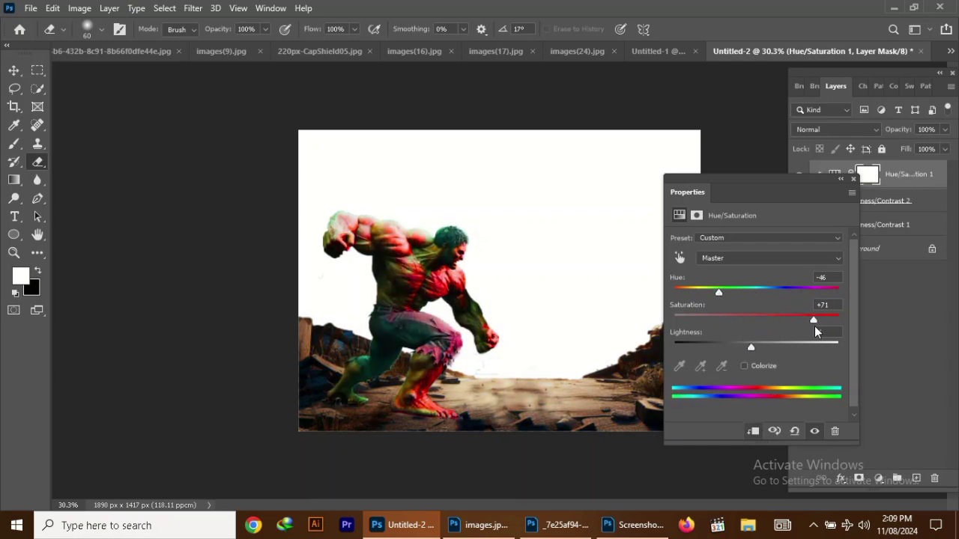
{"action": "left_click", "coordinate": [852, 179]}
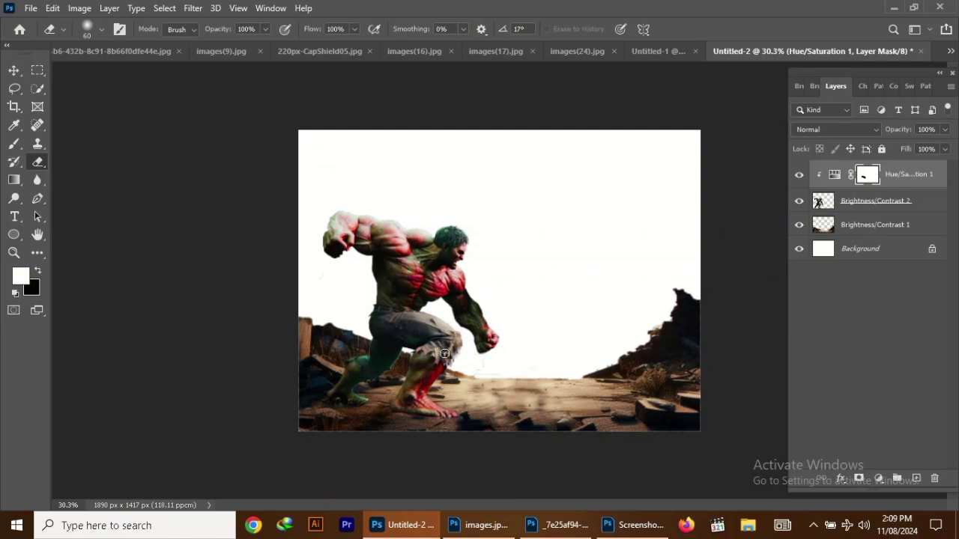
{"action": "left_click", "coordinate": [879, 478]}
{"action": "left_click", "coordinate": [872, 349]}
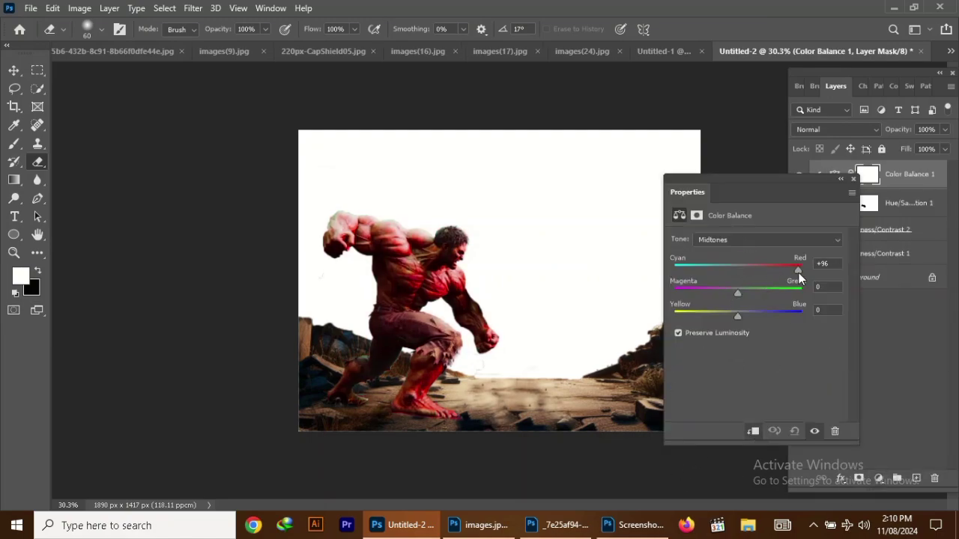
{"action": "scroll", "coordinate": [405, 285], "scroll_direction": "up", "scroll_amount": 3}
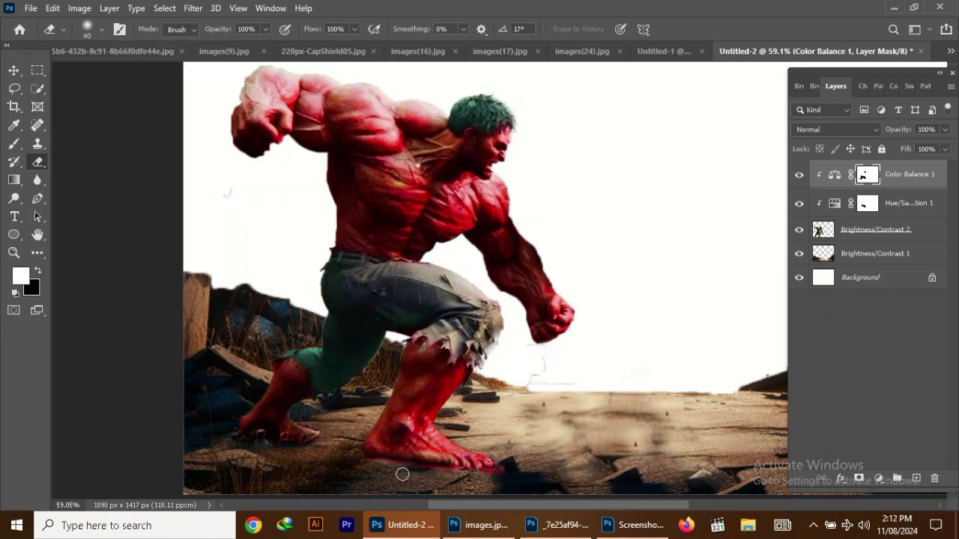
Step: Bring the winged Falcon into the poster, rotated and scaled at upper right
{"action": "key", "text": "ctrl+minus"}
{"action": "key", "text": "ctrl+minus"}
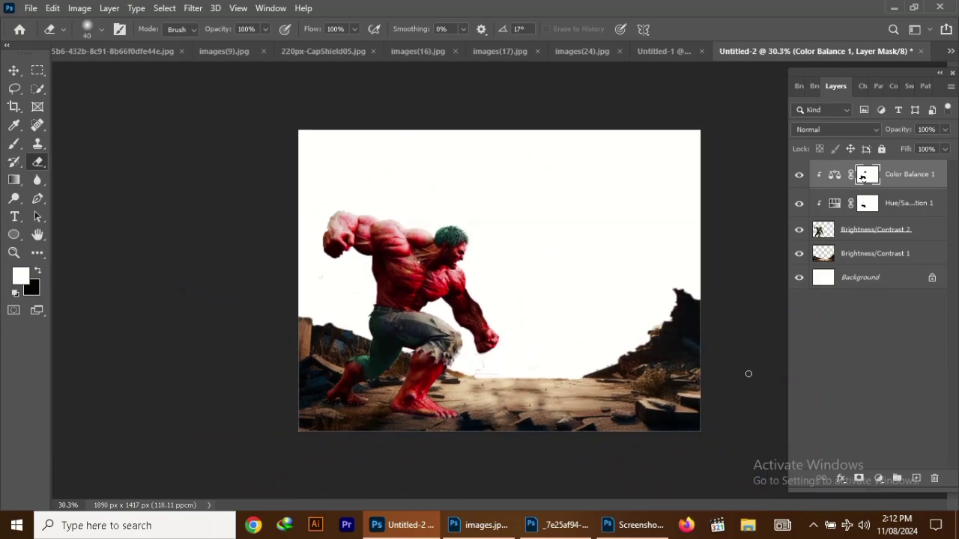
{"action": "left_click", "coordinate": [645, 52]}
{"action": "left_click_drag", "start_coordinate": [487, 285], "coordinate": [515, 260]}
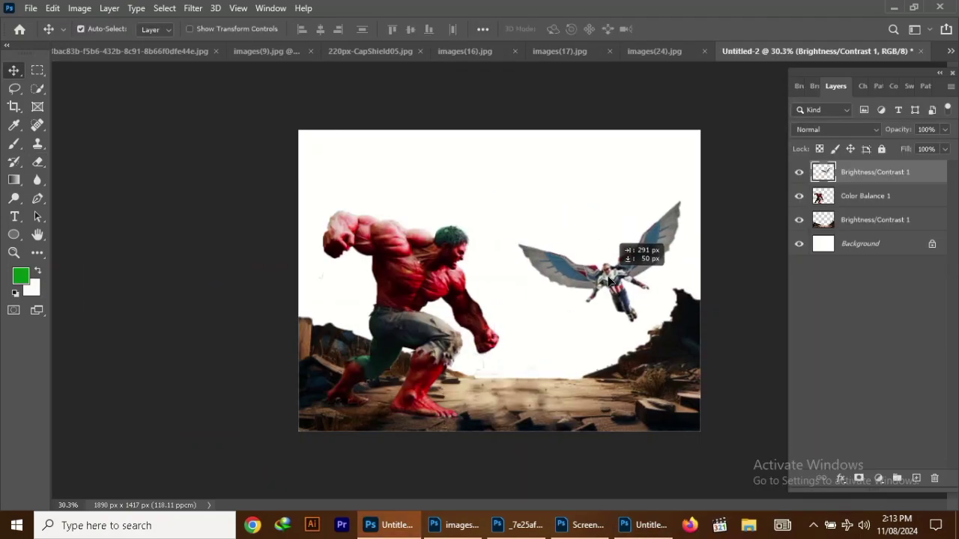
{"action": "key", "text": "ctrl+t"}
{"action": "left_click_drag", "start_coordinate": [591, 247], "coordinate": [616, 262]}
{"action": "mouse_move", "coordinate": [708, 313]}
{"action": "left_mouse_down"}
{"action": "mouse_move", "coordinate": [700, 349]}
{"action": "mouse_move", "coordinate": [724, 223]}
{"action": "left_mouse_up"}
{"action": "key", "text": "Return"}
Step: Raise the Falcon's contrast to 18, then switch to the 220px-CapShield05.jpg shield image
{"action": "left_click", "coordinate": [879, 478]}
{"action": "left_click", "coordinate": [749, 240]}
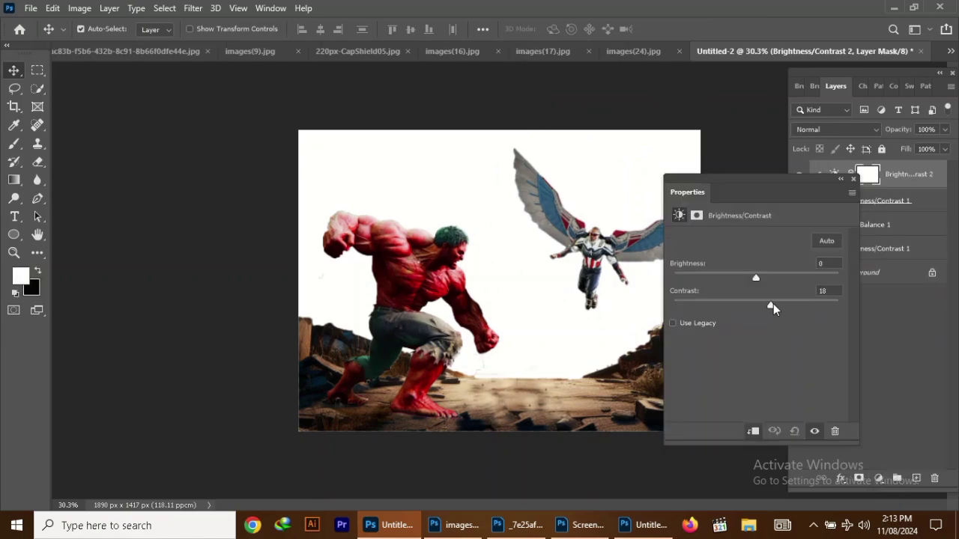
{"action": "left_click_drag", "start_coordinate": [753, 274], "coordinate": [701, 274]}
{"action": "left_click", "coordinate": [950, 51]}
{"action": "left_click", "coordinate": [852, 149]}
{"action": "left_click", "coordinate": [951, 51]}
Step: Remove the shield's white background and drag the cutout shield into the Hulk poster
{"action": "left_click", "coordinate": [779, 102]}
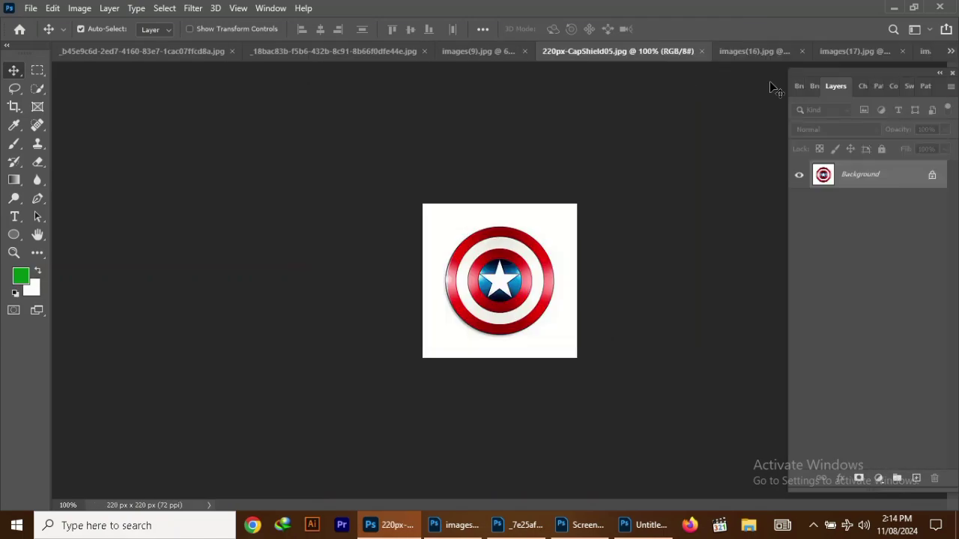
{"action": "scroll", "coordinate": [749, 337], "scroll_direction": "down", "scroll_amount": 1}
{"action": "left_click", "coordinate": [712, 389]}
{"action": "left_click_drag", "start_coordinate": [629, 51], "coordinate": [419, 128]}
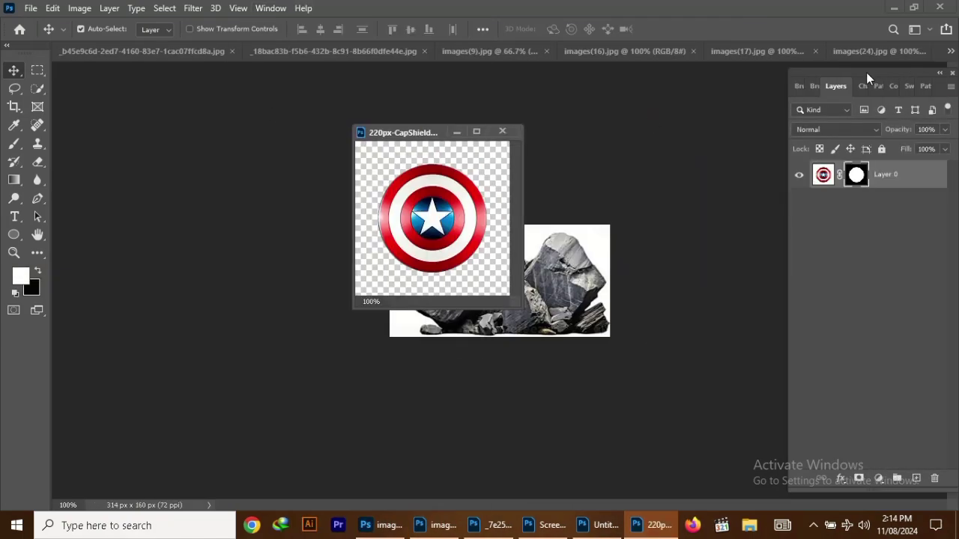
{"action": "mouse_move", "coordinate": [447, 236]}
{"action": "left_mouse_down"}
{"action": "mouse_move", "coordinate": [517, 346]}
{"action": "mouse_move", "coordinate": [569, 374]}
{"action": "left_mouse_up"}
Step: Scale, tilt and place the shield in the Hulk's hand, beneath the Color Balance layer
{"action": "key", "text": "ctrl+t"}
{"action": "key", "text": "Return"}
{"action": "left_click_drag", "start_coordinate": [886, 172], "coordinate": [885, 258]}
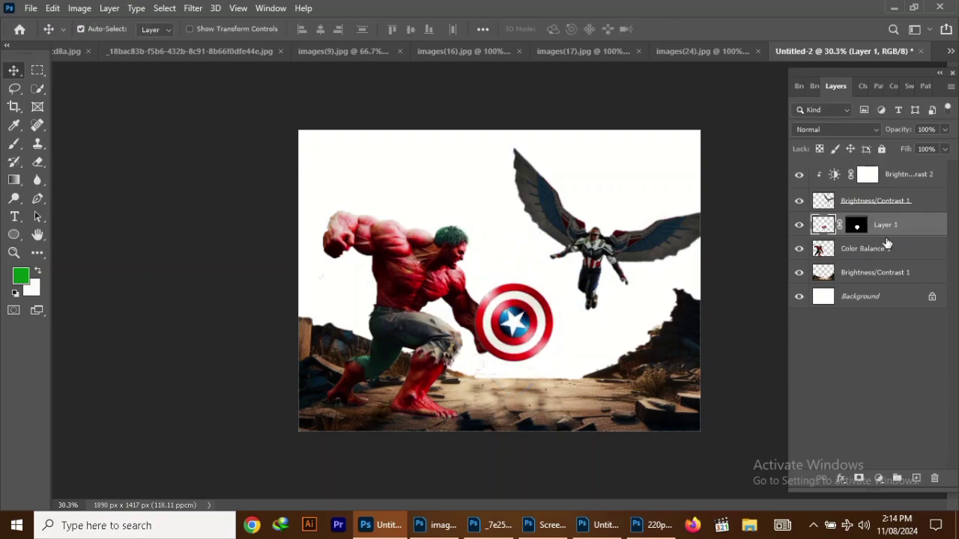
{"action": "left_click_drag", "start_coordinate": [522, 324], "coordinate": [508, 335]}
{"action": "key", "text": "ctrl+t"}
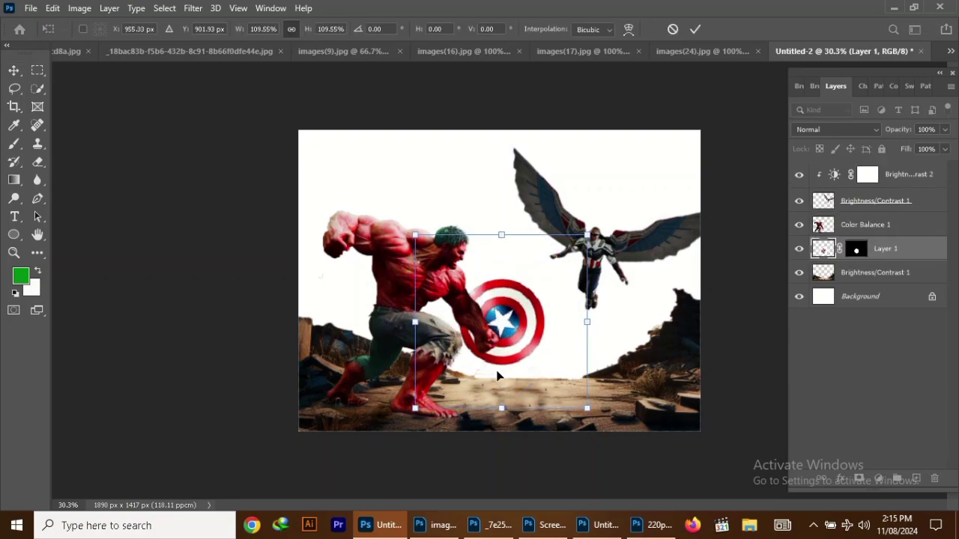
{"action": "left_click_drag", "start_coordinate": [442, 377], "coordinate": [445, 372]}
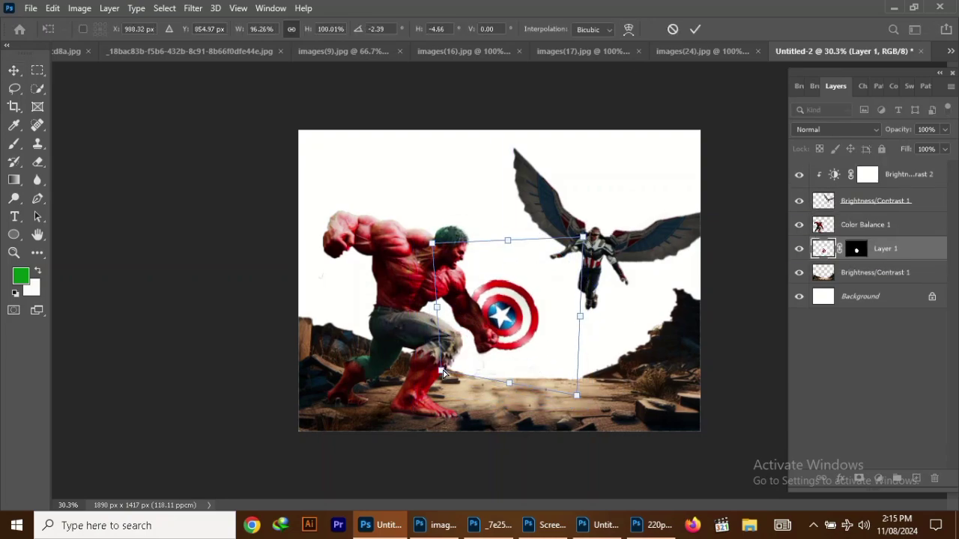
{"action": "left_click", "coordinate": [695, 29]}
{"action": "left_click_drag", "start_coordinate": [500, 322], "coordinate": [513, 341]}
{"action": "key", "text": "ctrl+t"}
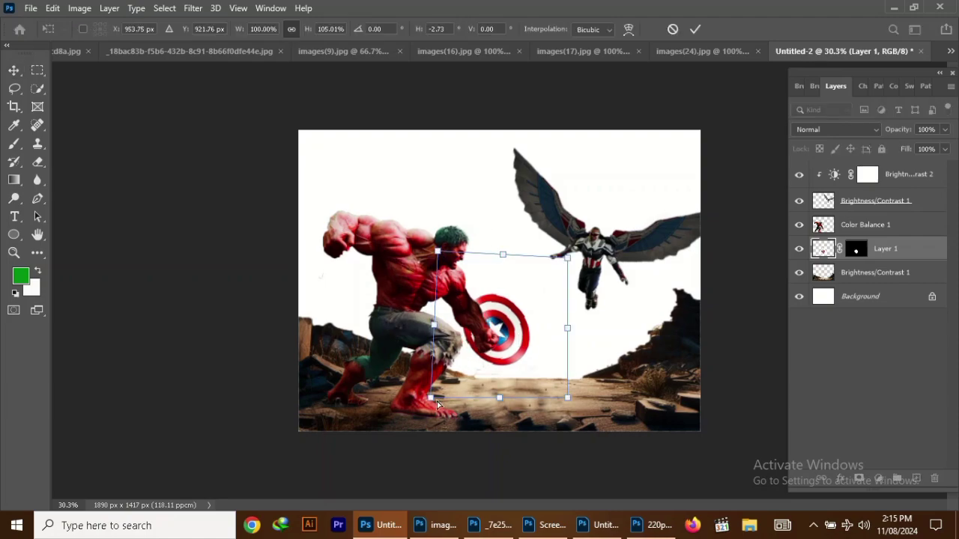
{"action": "left_click_drag", "start_coordinate": [566, 391], "coordinate": [529, 294]}
{"action": "key", "text": "Escape"}
Step: Add a Brightness/Contrast layer and drag the cracked shield image over Hulk's shield
{"action": "left_click", "coordinate": [879, 478]}
{"action": "left_click", "coordinate": [874, 279]}
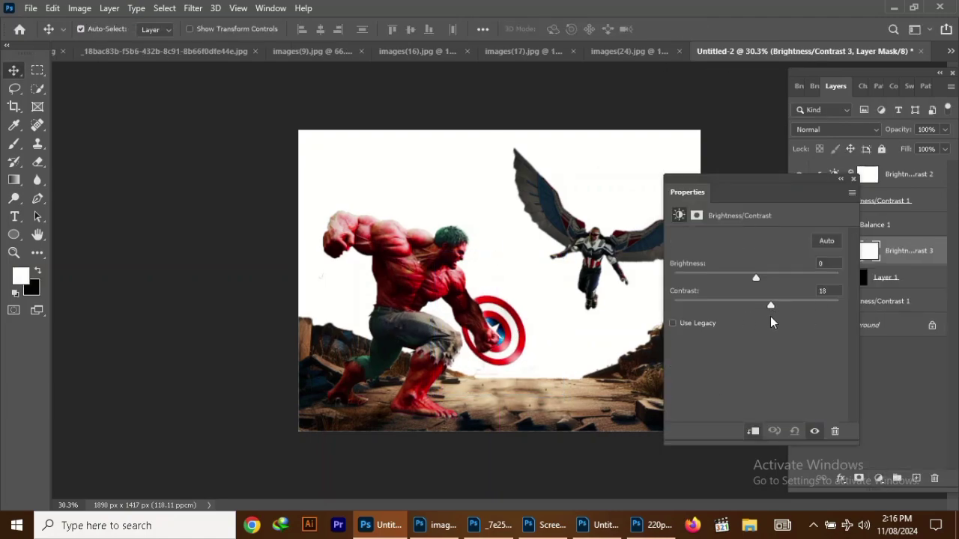
{"action": "left_click", "coordinate": [853, 180]}
{"action": "left_click", "coordinate": [479, 51]}
{"action": "left_click_drag", "start_coordinate": [400, 68], "coordinate": [352, 105]}
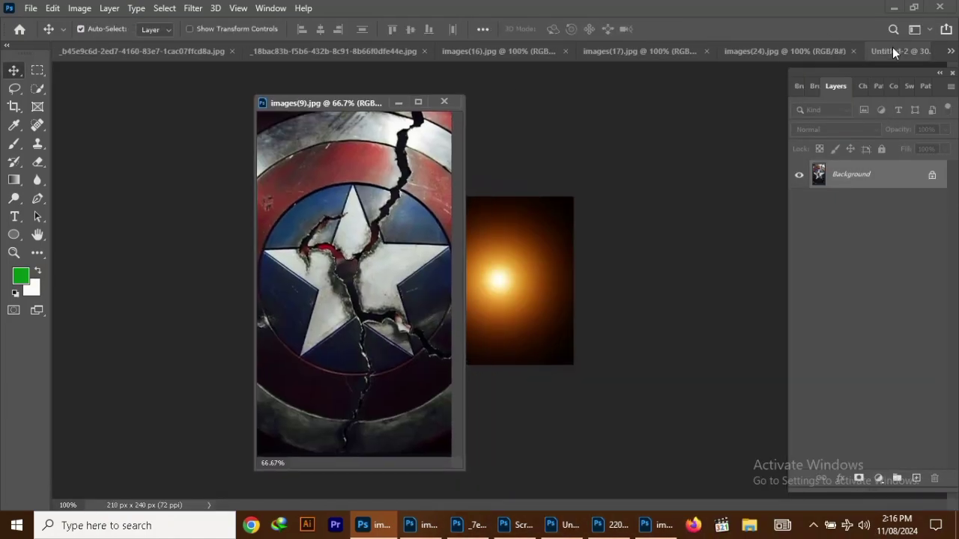
{"action": "left_click", "coordinate": [741, 248]}
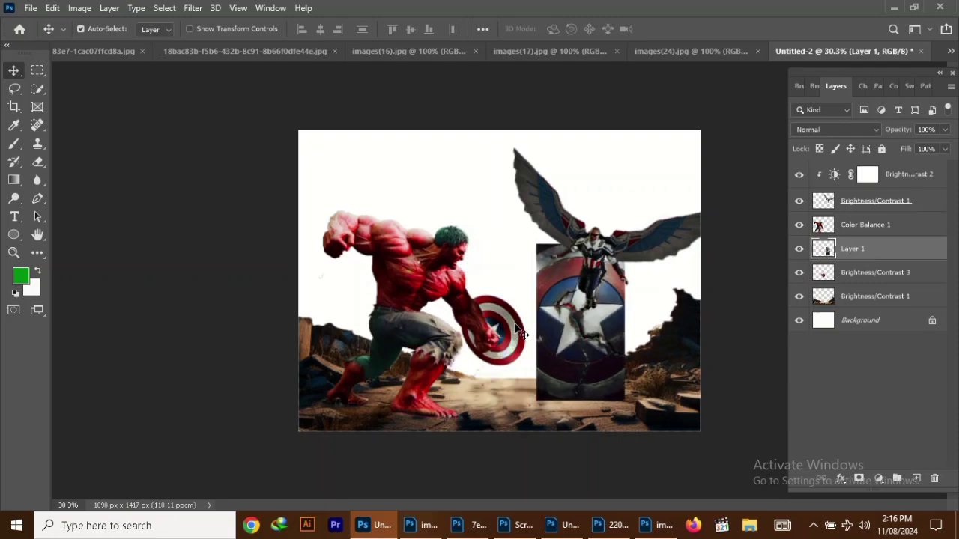
{"action": "left_click_drag", "start_coordinate": [494, 322], "coordinate": [539, 330]}
Step: Fit the cracked texture onto the shield, hidden by a black mask and painted back in white
{"action": "key", "text": "ctrl+t"}
{"action": "left_click_drag", "start_coordinate": [567, 360], "coordinate": [523, 385]}
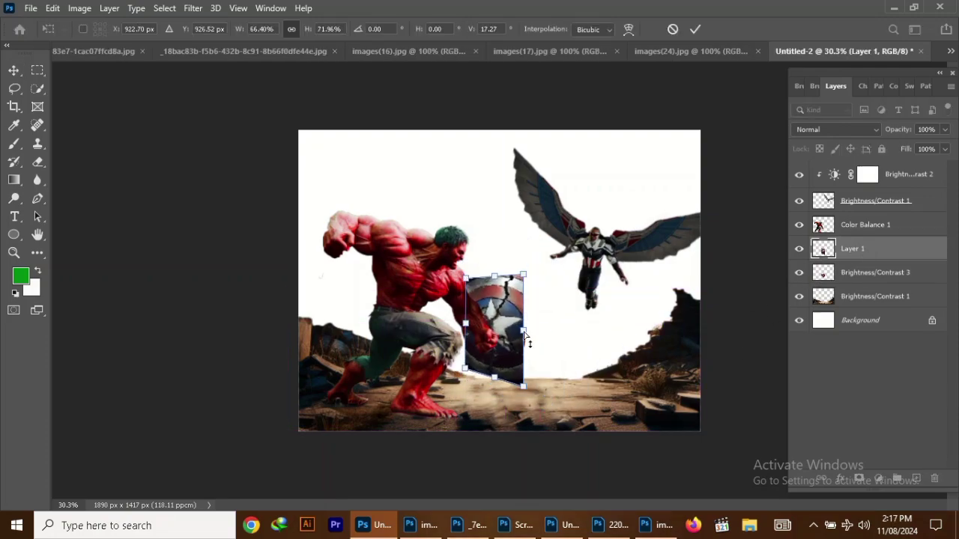
{"action": "key", "text": "Return"}
{"action": "left_click", "coordinate": [858, 478], "text": "alt"}
{"action": "key", "text": "b"}
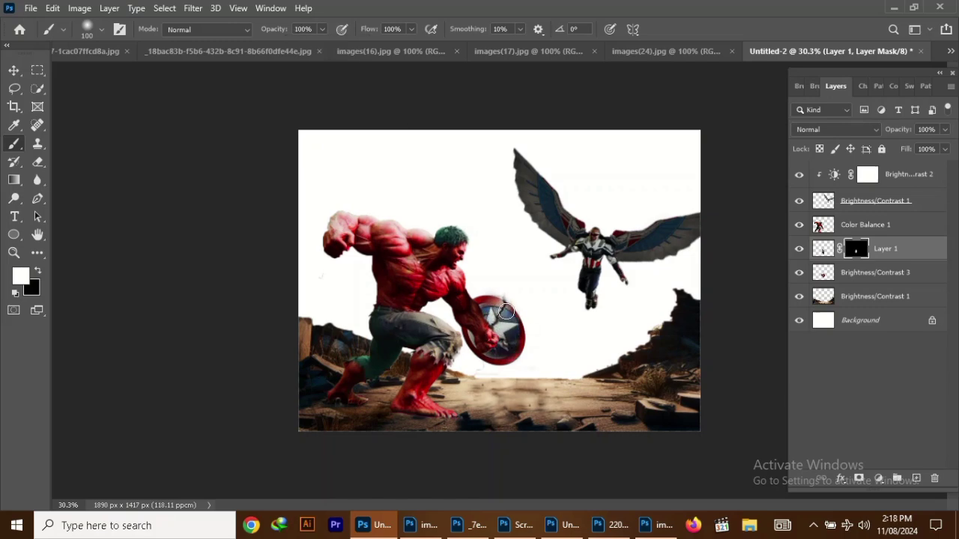
{"action": "left_click_drag", "start_coordinate": [495, 358], "coordinate": [518, 340]}
Step: Resize the cracked texture to fit and open the shield's Brightness/Contrast settings at contrast 32
{"action": "key", "text": "ctrl+t"}
{"action": "left_click_drag", "start_coordinate": [528, 284], "coordinate": [539, 275]}
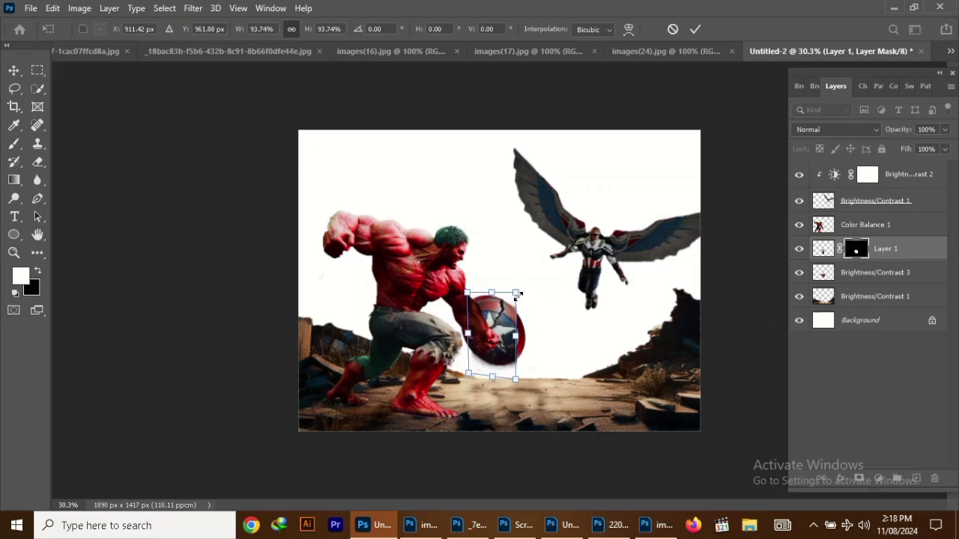
{"action": "key", "text": "Return"}
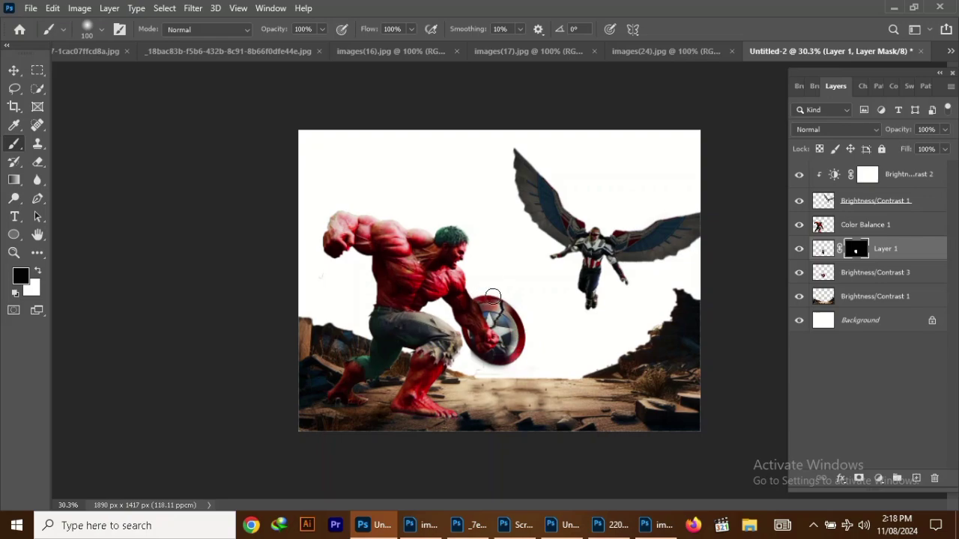
{"action": "double_click", "coordinate": [824, 272]}
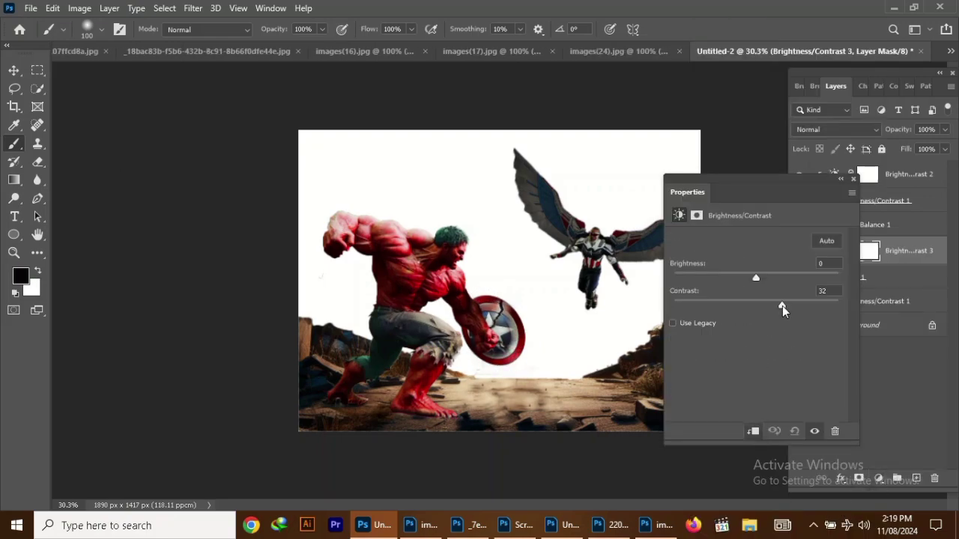
Step: Merge the cracked texture into the shield, then enlarge and raise the Falcon
{"action": "key", "text": "ctrl+e"}
{"action": "key", "text": "v"}
{"action": "left_click", "coordinate": [875, 201]}
{"action": "key", "text": "ctrl+t"}
{"action": "left_click_drag", "start_coordinate": [721, 320], "coordinate": [774, 363]}
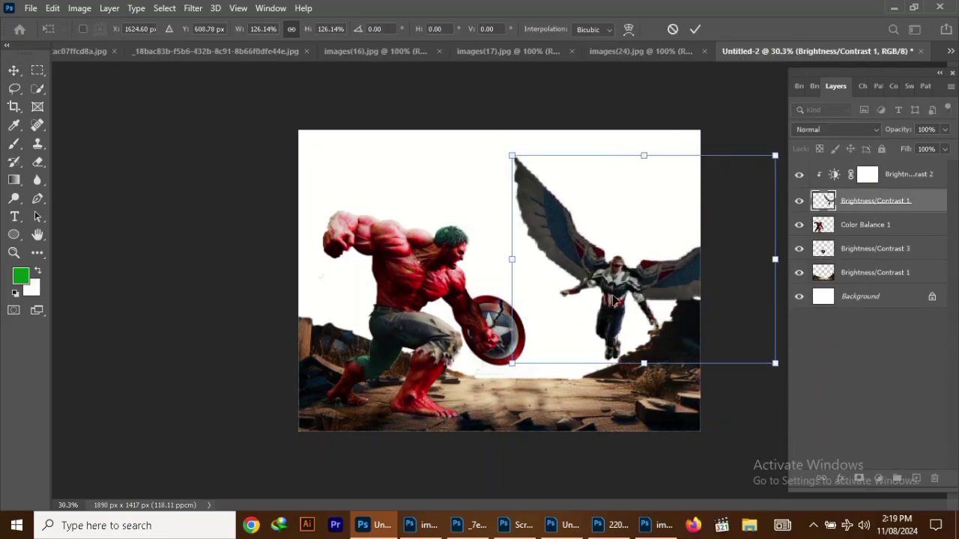
{"action": "left_click_drag", "start_coordinate": [614, 299], "coordinate": [614, 285]}
{"action": "key", "text": "Return"}
Step: Rotate the Falcon about 11° clockwise and shift the red Hulk right
{"action": "key", "text": "ctrl+t"}
{"action": "left_click_drag", "start_coordinate": [775, 352], "coordinate": [663, 264]}
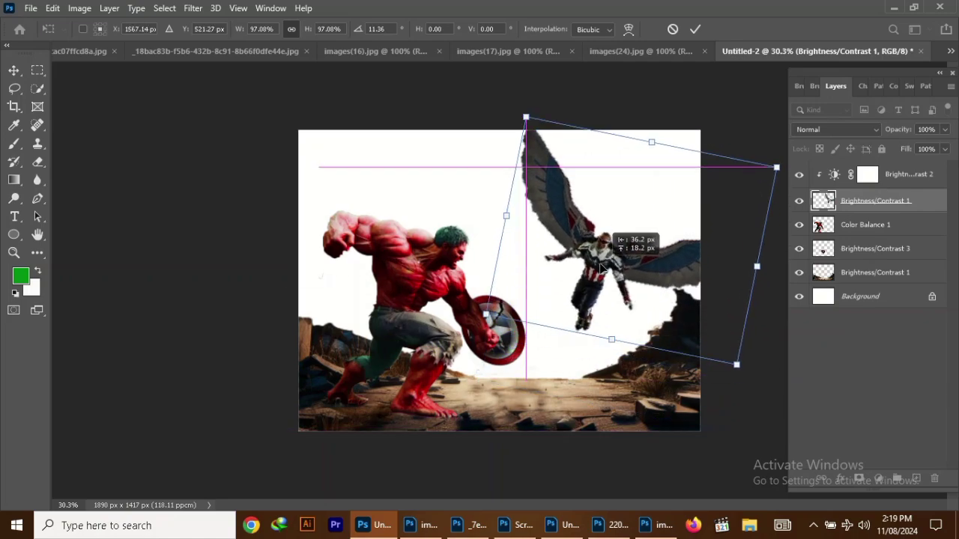
{"action": "key", "text": "Return"}
{"action": "left_click_drag", "start_coordinate": [450, 299], "coordinate": [517, 322]}
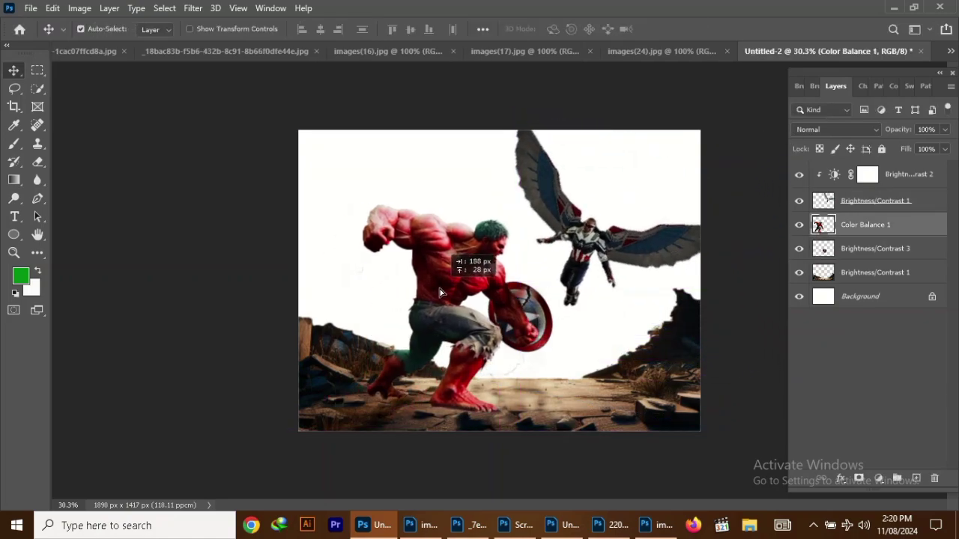
Step: Copy the ruined city image into the poster and place it just above Background
{"action": "left_click", "coordinate": [68, 52]}
{"action": "left_click_drag", "start_coordinate": [68, 51], "coordinate": [299, 86]}
{"action": "left_click_drag", "start_coordinate": [224, 247], "coordinate": [460, 342]}
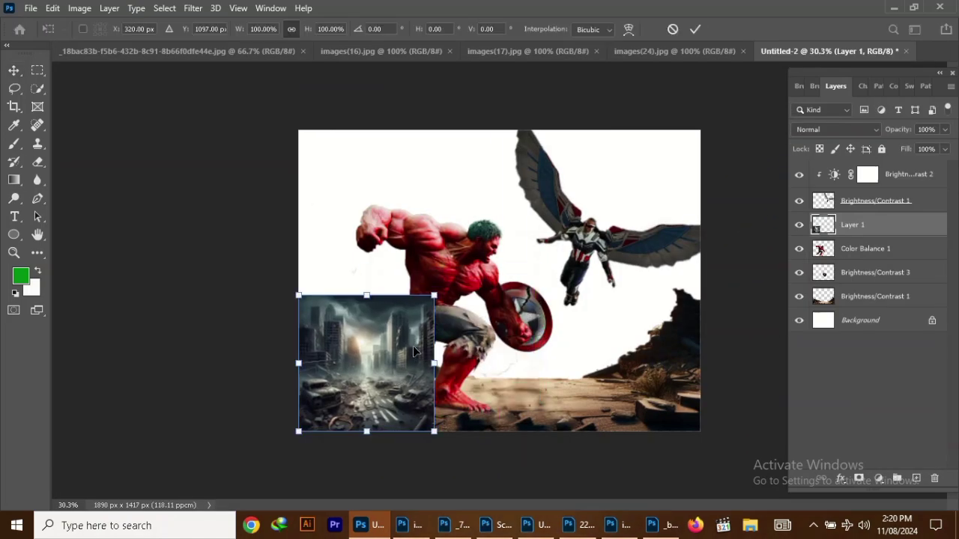
{"action": "left_click_drag", "start_coordinate": [434, 295], "coordinate": [700, 130]}
{"action": "key", "text": "Return"}
{"action": "left_click", "coordinate": [877, 278]}
{"action": "left_click_drag", "start_coordinate": [852, 225], "coordinate": [854, 307]}
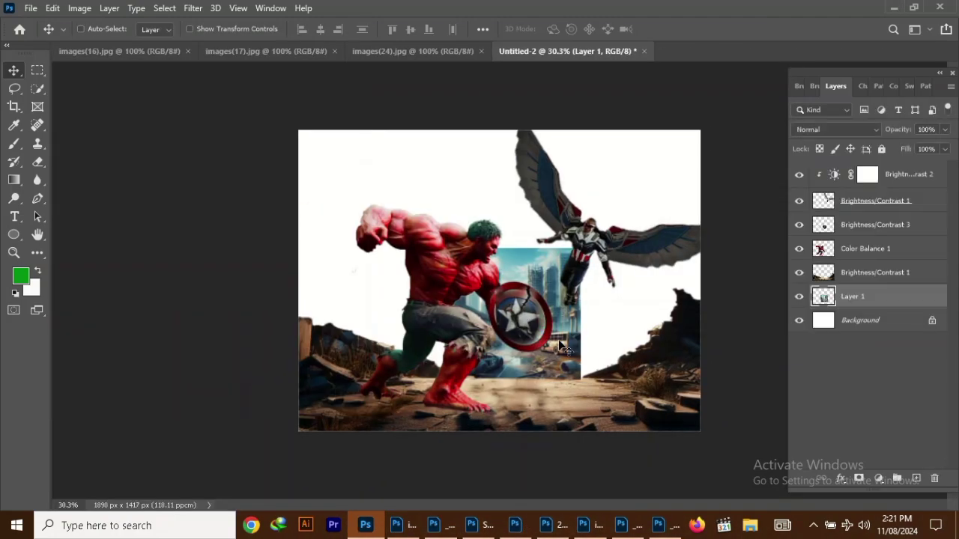
Step: Scale the city to cover the canvas and move Brightness/Contrast 3 below Color Balance 1
{"action": "key", "text": "ctrl+t"}
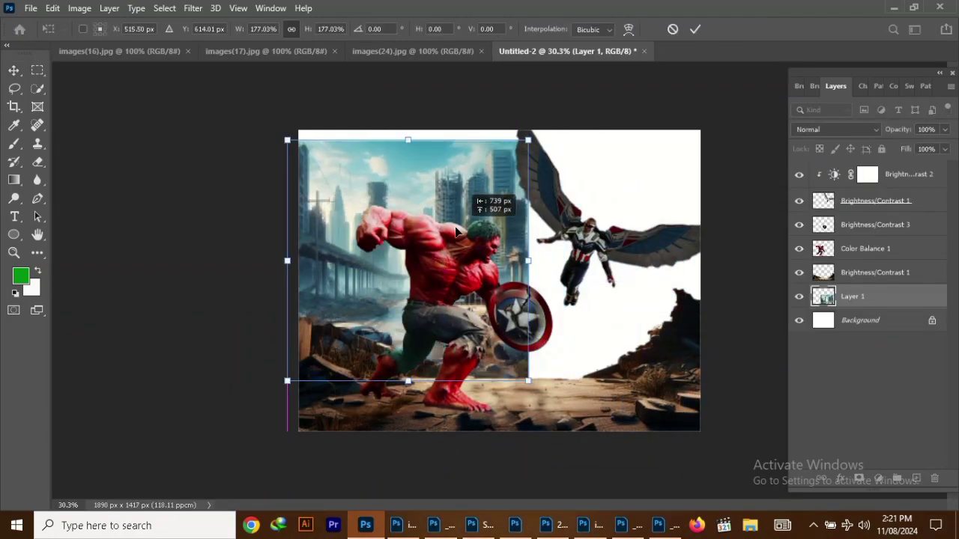
{"action": "left_click_drag", "start_coordinate": [524, 267], "coordinate": [717, 258]}
{"action": "mouse_move", "coordinate": [485, 130]}
{"action": "left_mouse_down"}
{"action": "mouse_move", "coordinate": [486, 208]}
{"action": "mouse_move", "coordinate": [678, 200]}
{"action": "left_mouse_up"}
{"action": "key", "text": "Return"}
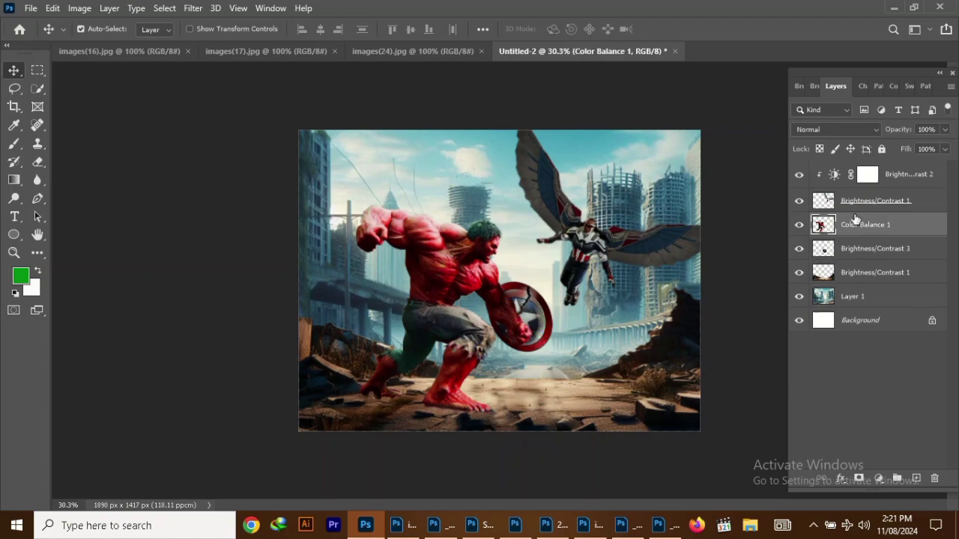
{"action": "left_click_drag", "start_coordinate": [869, 224], "coordinate": [869, 258]}
{"action": "left_click", "coordinate": [431, 180]}
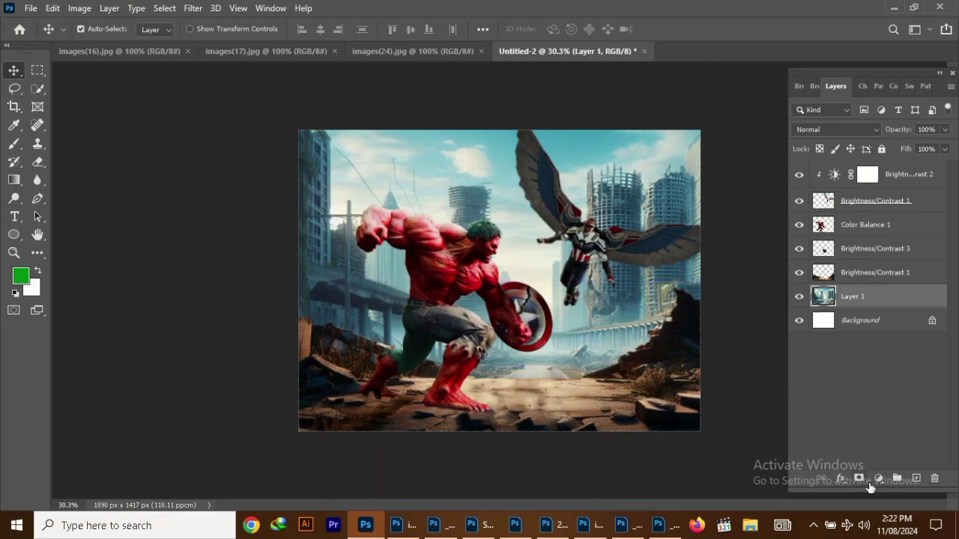
Step: Darken the city with a Brightness/Contrast adjustment, erasing the effect from the image centre
{"action": "left_click", "coordinate": [876, 480]}
{"action": "left_click", "coordinate": [873, 271]}
{"action": "left_click_drag", "start_coordinate": [756, 277], "coordinate": [679, 278]}
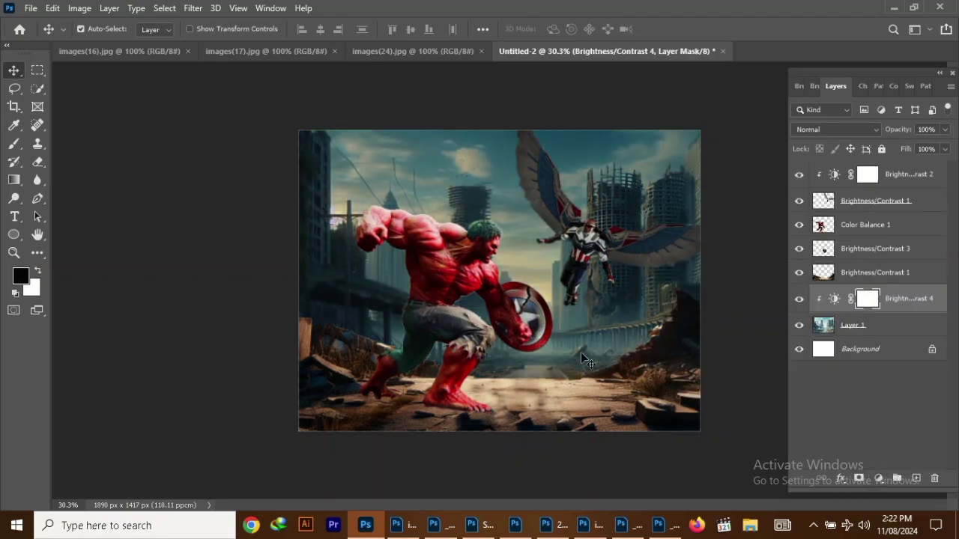
{"action": "key", "text": "e"}
{"action": "key", "text": "x"}
{"action": "mouse_move", "coordinate": [515, 275]}
{"action": "left_mouse_down"}
{"action": "mouse_move", "coordinate": [522, 449]}
{"action": "mouse_move", "coordinate": [497, 449]}
{"action": "left_mouse_up"}
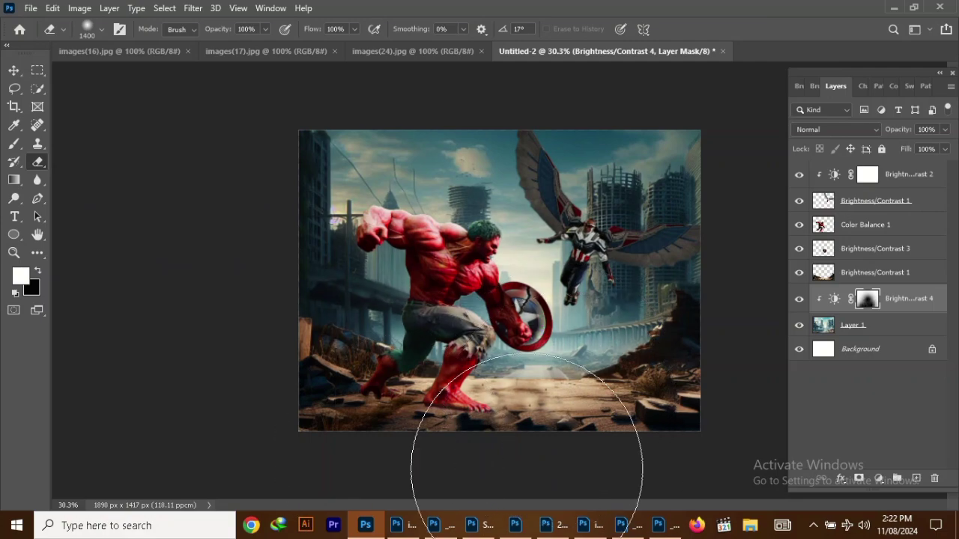
{"action": "key", "text": "v"}
Step: Paint white haze over the lower ground on a new layer clipped to the city
{"action": "left_click", "coordinate": [862, 332]}
{"action": "key", "text": "ctrl+shift+alt+n"}
{"action": "key", "text": "b"}
{"action": "key", "text": "x"}
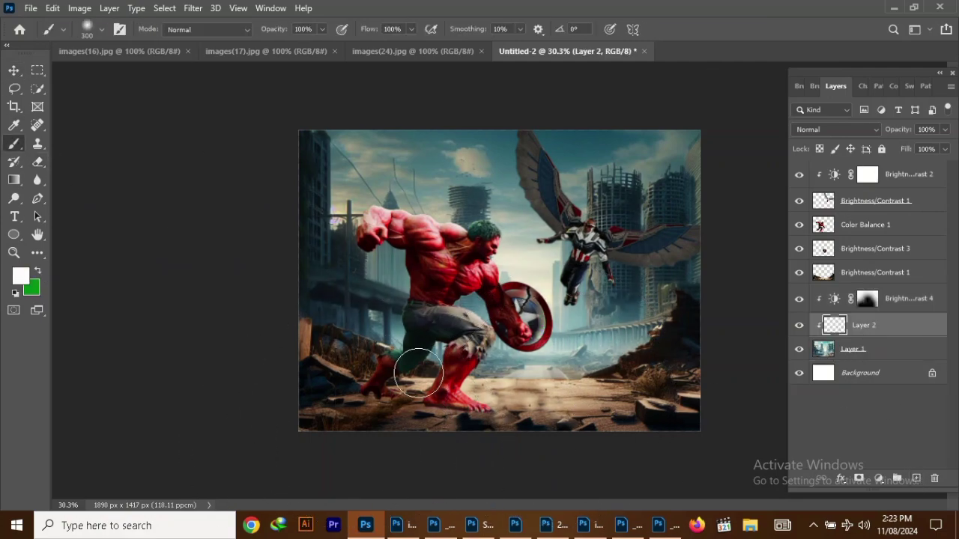
{"action": "left_click_drag", "start_coordinate": [359, 375], "coordinate": [617, 420]}
Step: Add a new Layer 3 clipped to the layer below it
{"action": "key", "text": "v"}
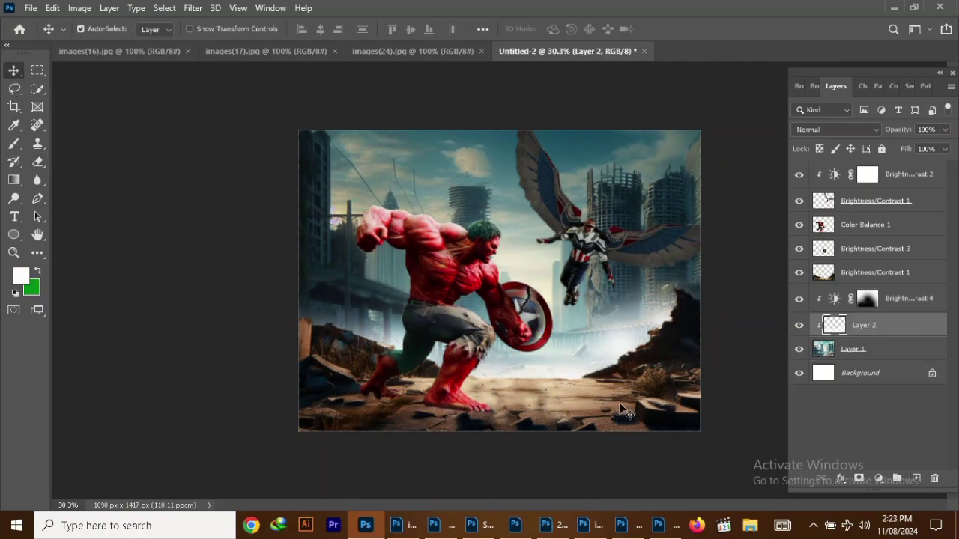
{"action": "left_click", "coordinate": [869, 272]}
{"action": "key", "text": "ctrl+shift+alt+n"}
{"action": "right_click", "coordinate": [899, 272]}
{"action": "left_click", "coordinate": [717, 270]}
{"action": "key", "text": "b"}
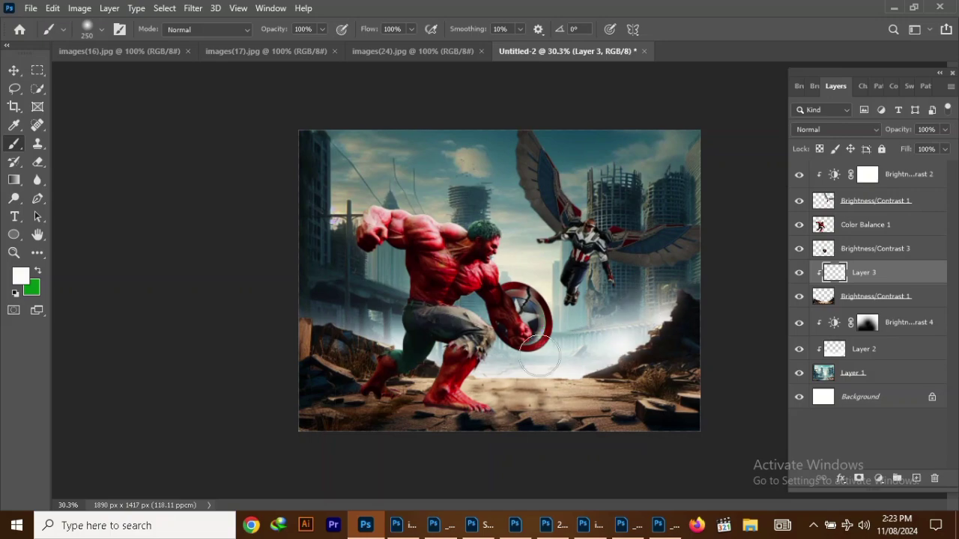
{"action": "key", "text": "v"}
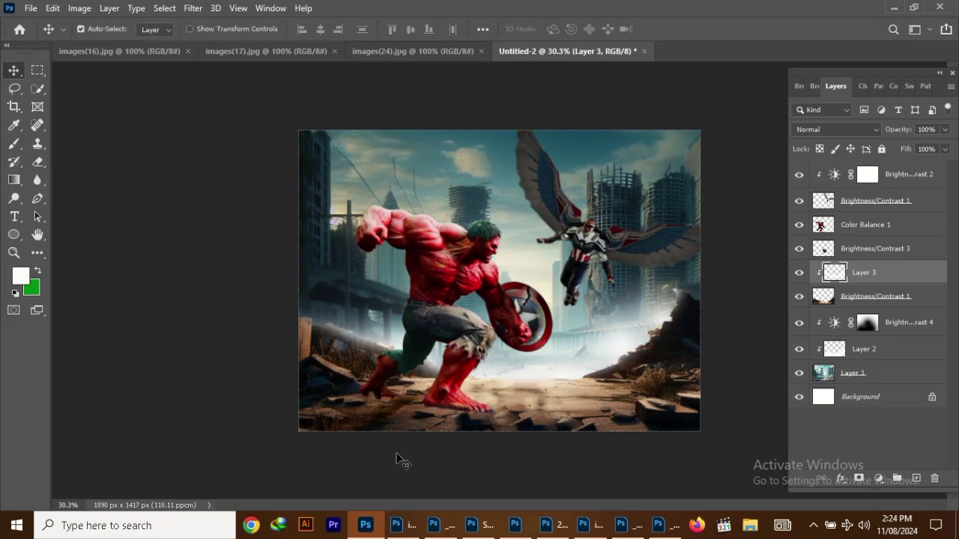
Step: Darken the bottom of the scene with soft black on a clipped layer above Layer 3
{"action": "left_click", "coordinate": [909, 477]}
{"action": "key", "text": "b"}
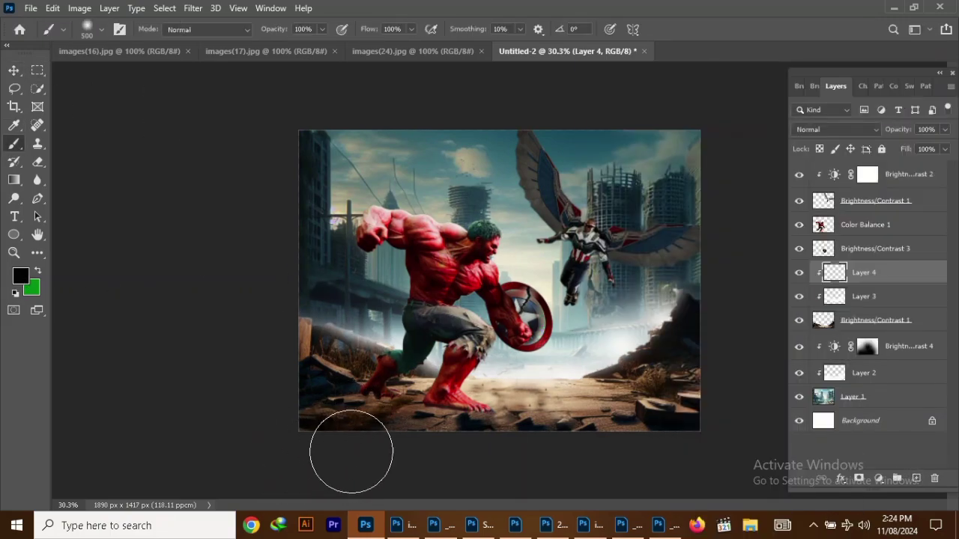
{"action": "mouse_move", "coordinate": [301, 391]}
{"action": "left_mouse_down"}
{"action": "mouse_move", "coordinate": [546, 427]}
{"action": "mouse_move", "coordinate": [467, 445]}
{"action": "left_mouse_up"}
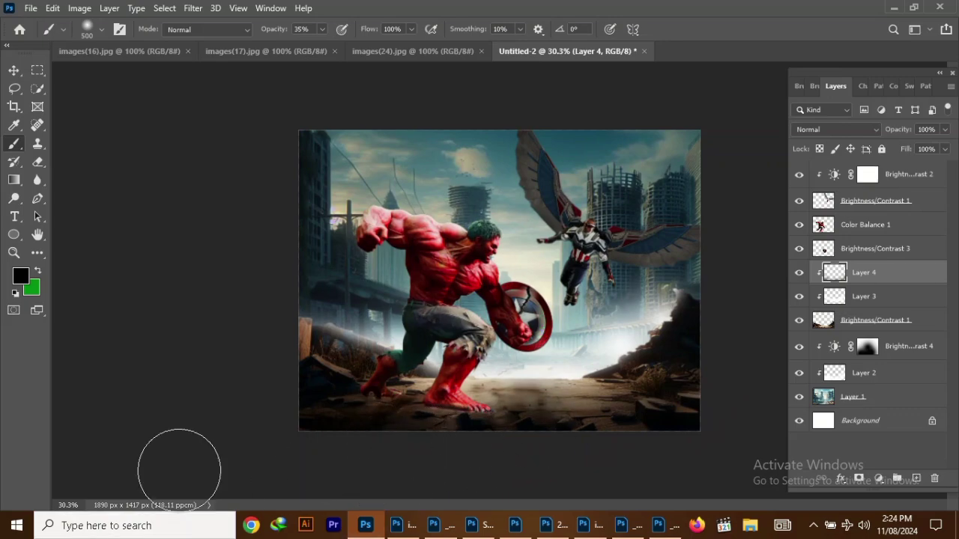
{"action": "key", "text": "v"}
{"action": "left_click", "coordinate": [865, 225]}
Step: Paint black shadows on the Hulk on a new layer clipped above Color Balance 1
{"action": "left_click", "coordinate": [916, 477]}
{"action": "right_click", "coordinate": [863, 225]}
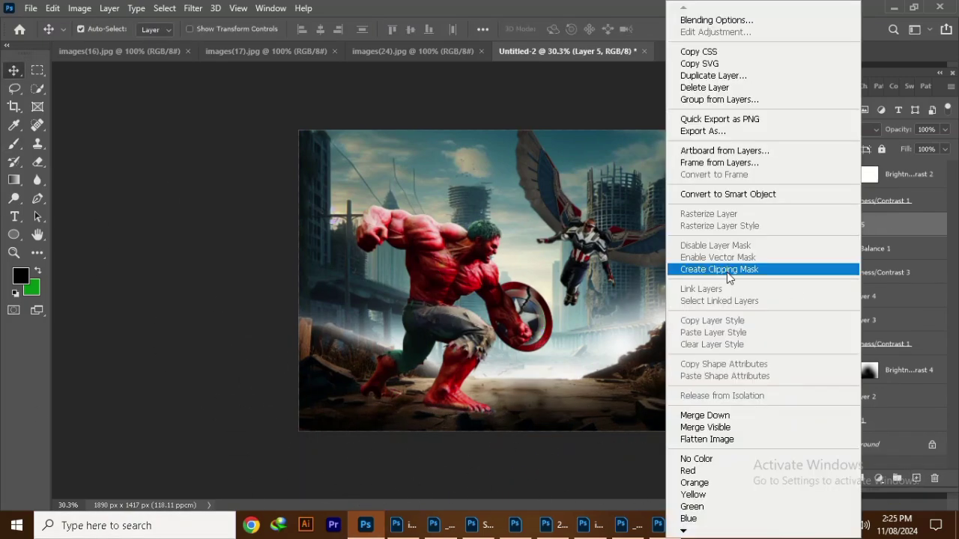
{"action": "left_click", "coordinate": [719, 272]}
{"action": "key", "text": "b"}
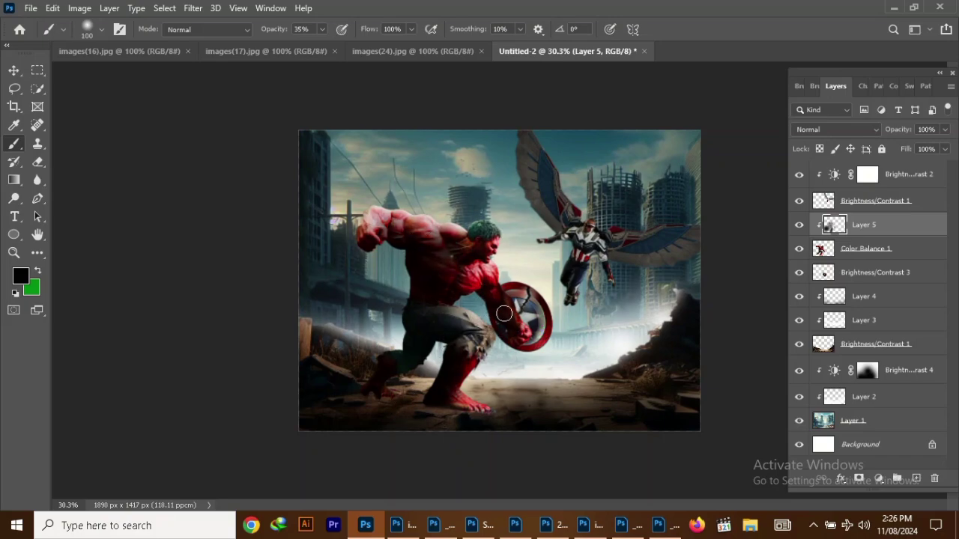
{"action": "key", "text": "v"}
Step: Add another layer for highlights and choose a light painting colour
{"action": "left_click", "coordinate": [875, 201]}
{"action": "left_click", "coordinate": [864, 225]}
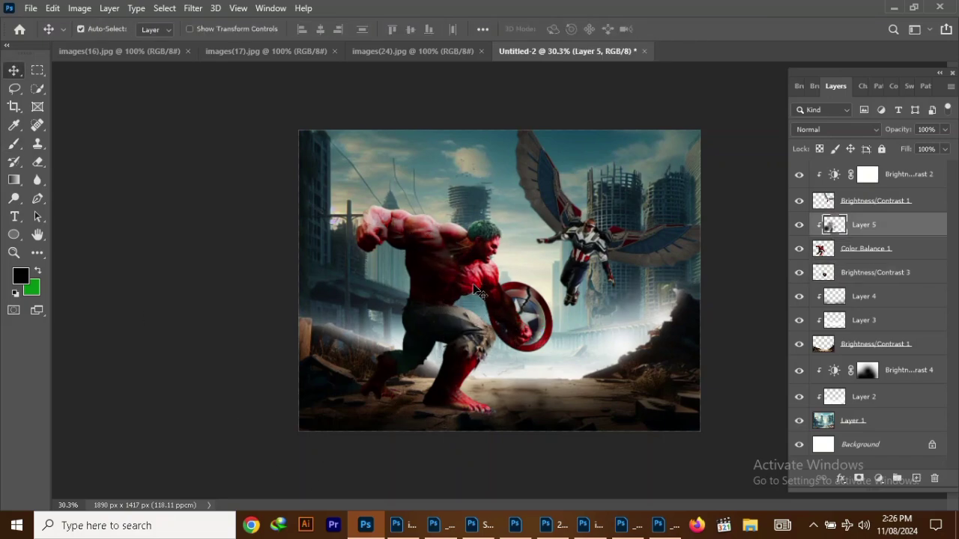
{"action": "left_click", "coordinate": [916, 477]}
{"action": "key", "text": "x"}
{"action": "left_click", "coordinate": [20, 276]}
{"action": "key", "text": "Return"}
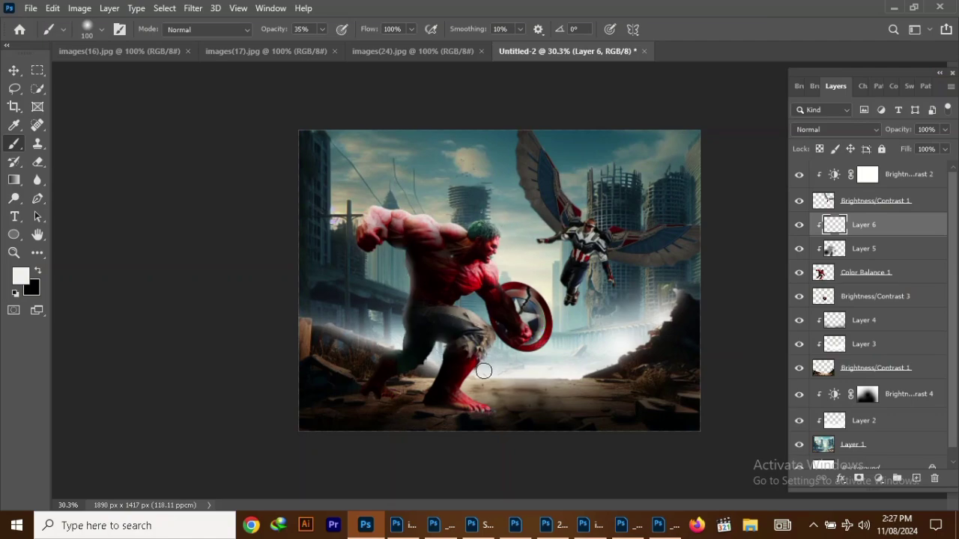
Step: Add a clipped layer above Brightness/Contrast 3 and set the paint colour back to black
{"action": "left_click", "coordinate": [874, 296]}
{"action": "left_click", "coordinate": [916, 477]}
{"action": "right_click", "coordinate": [863, 296]}
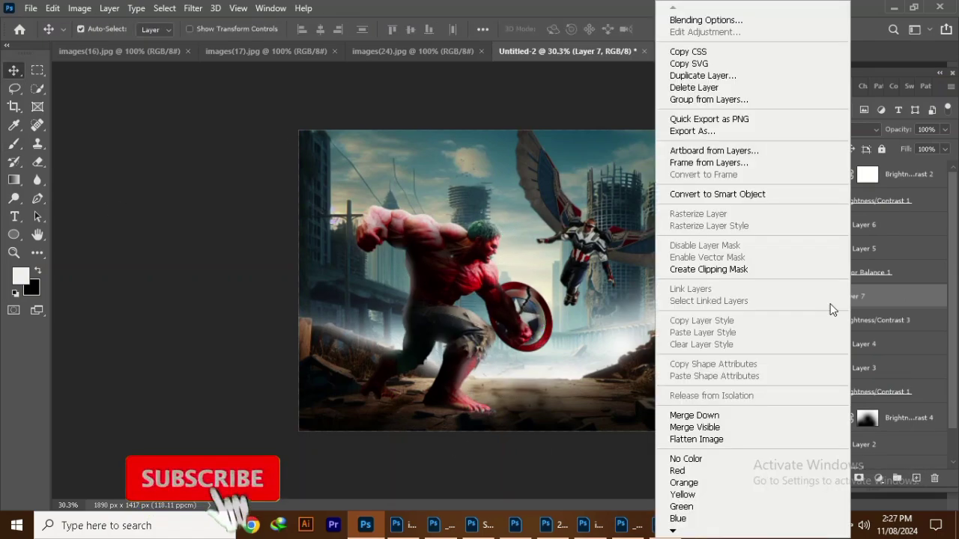
{"action": "left_click", "coordinate": [719, 267]}
{"action": "key", "text": "x"}
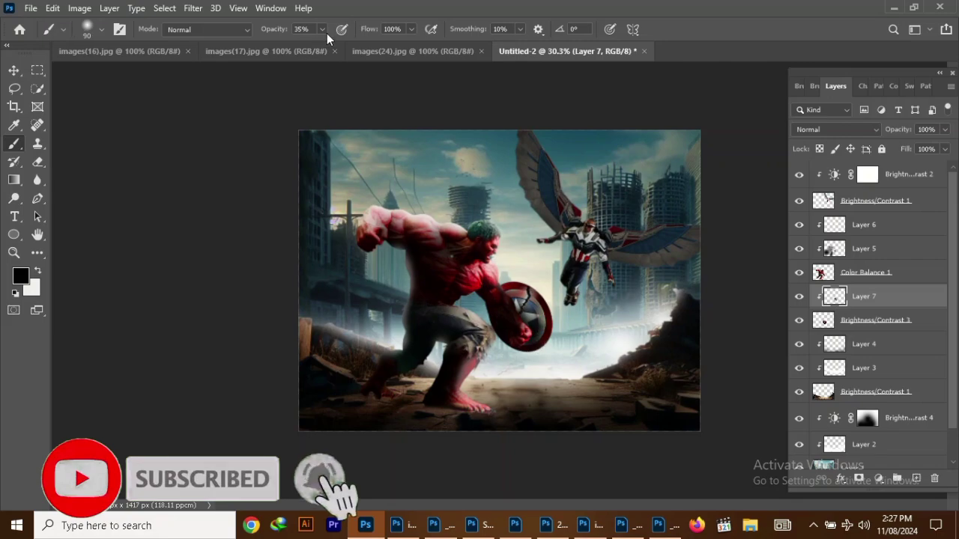
Step: Lower the brush opacity and size, then add a new layer clipped to Layer 7
{"action": "key", "text": "bracketleft"}
{"action": "key", "text": "2"}
{"action": "key", "text": "4"}
{"action": "key", "text": "ctrl+shift+alt+n"}
{"action": "key", "text": "v"}
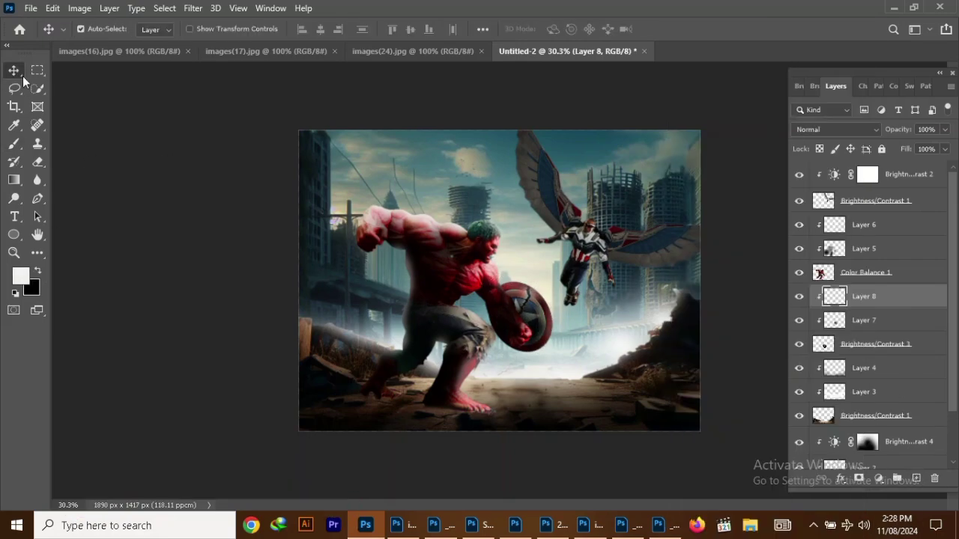
{"action": "left_click", "coordinate": [592, 251]}
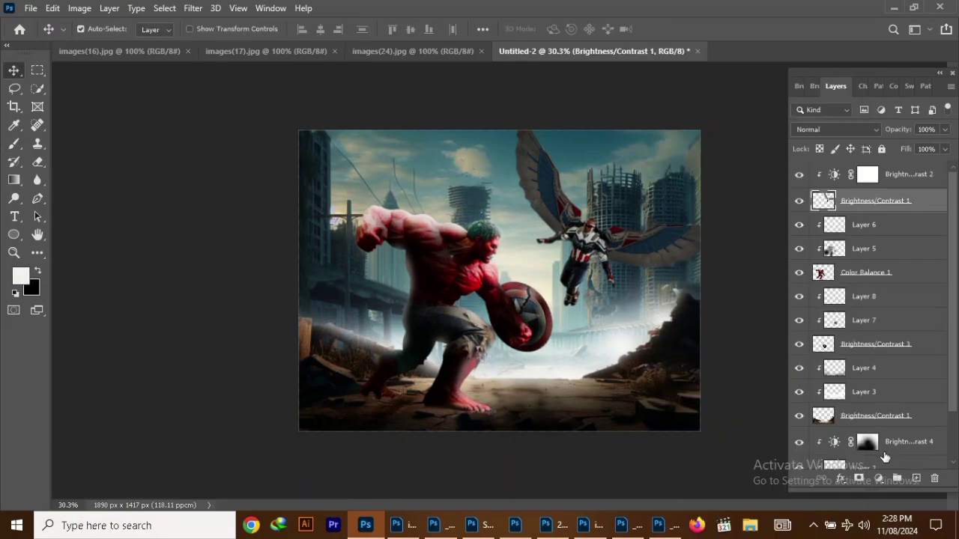
Step: Merge Brightness/Contrast 2 down into the Falcon and add a new Layer 9
{"action": "left_click", "coordinate": [869, 175]}
{"action": "left_click", "coordinate": [798, 174]}
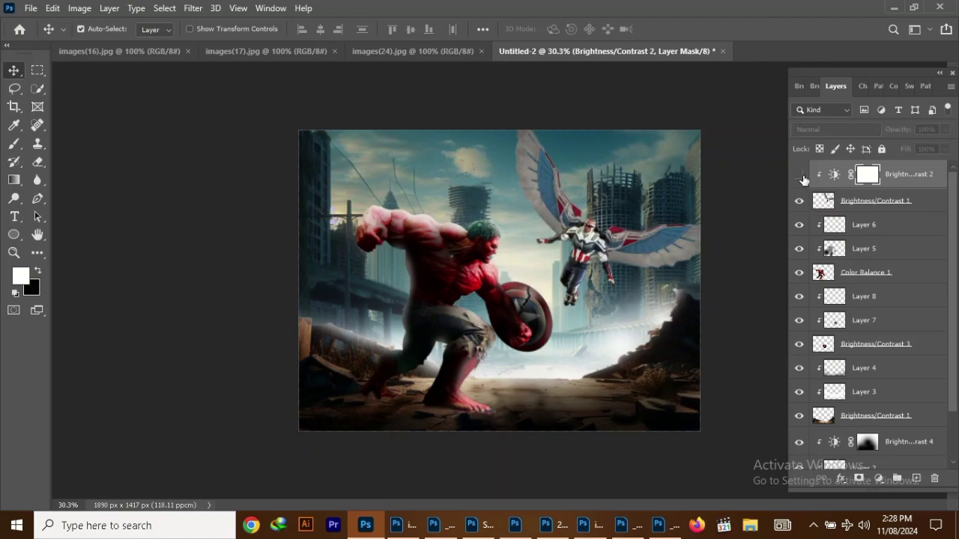
{"action": "key", "text": "b"}
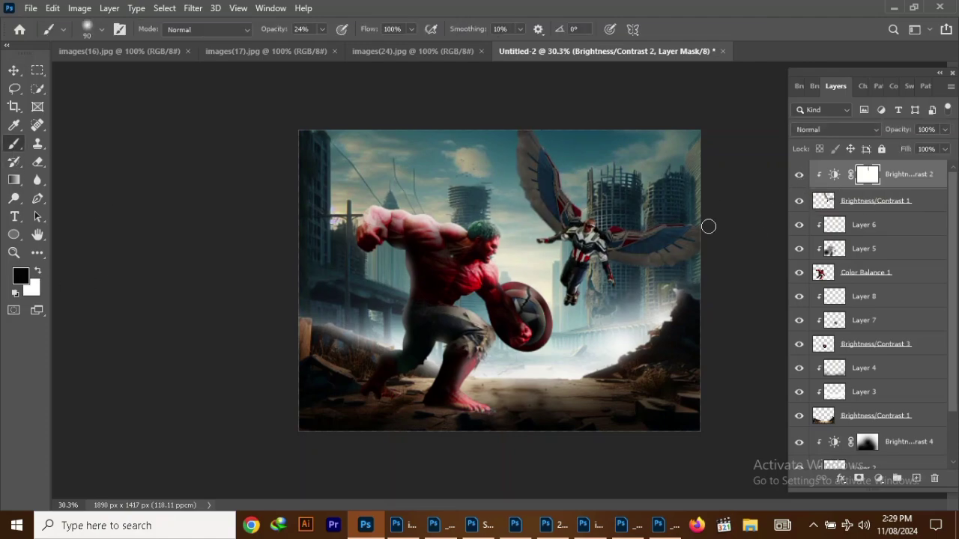
{"action": "key", "text": "ctrl+e"}
{"action": "key", "text": "ctrl+shift+alt+n"}
{"action": "key", "text": "x"}
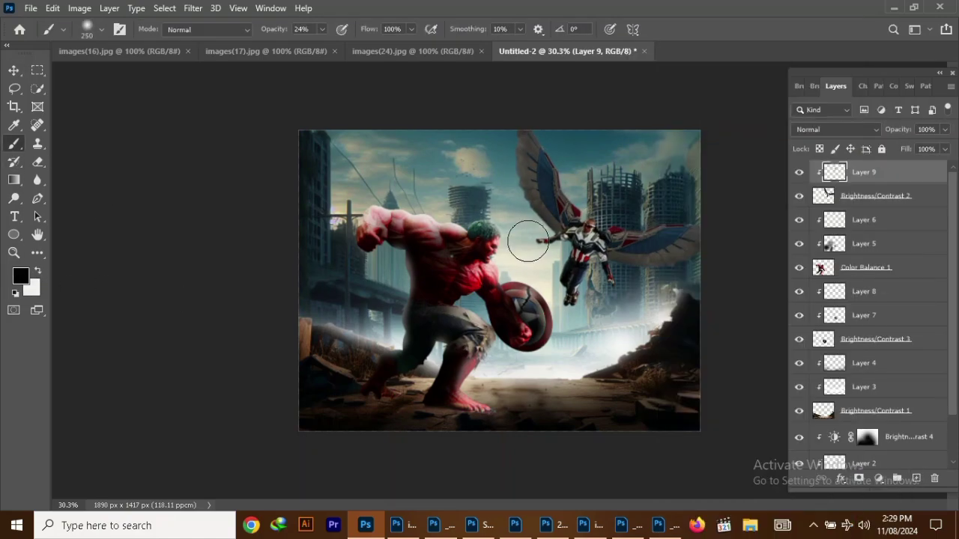
Step: Paint Falcon shadows, then white highlights on Layer 10 clipped to Layer 9
{"action": "scroll", "coordinate": [565, 326], "scroll_direction": "up", "scroll_amount": 5}
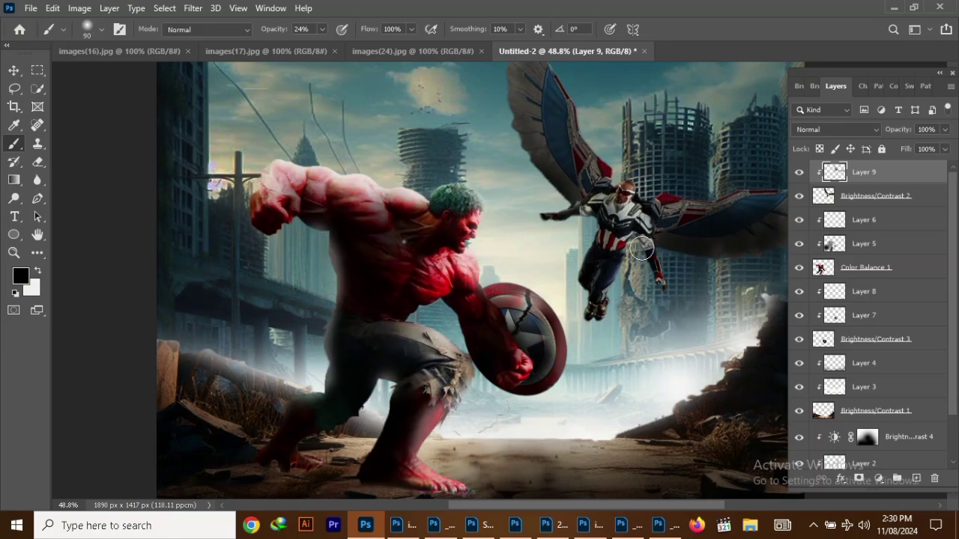
{"action": "left_click", "coordinate": [915, 478]}
{"action": "right_click", "coordinate": [869, 173]}
{"action": "left_click", "coordinate": [727, 282]}
{"action": "key", "text": "x"}
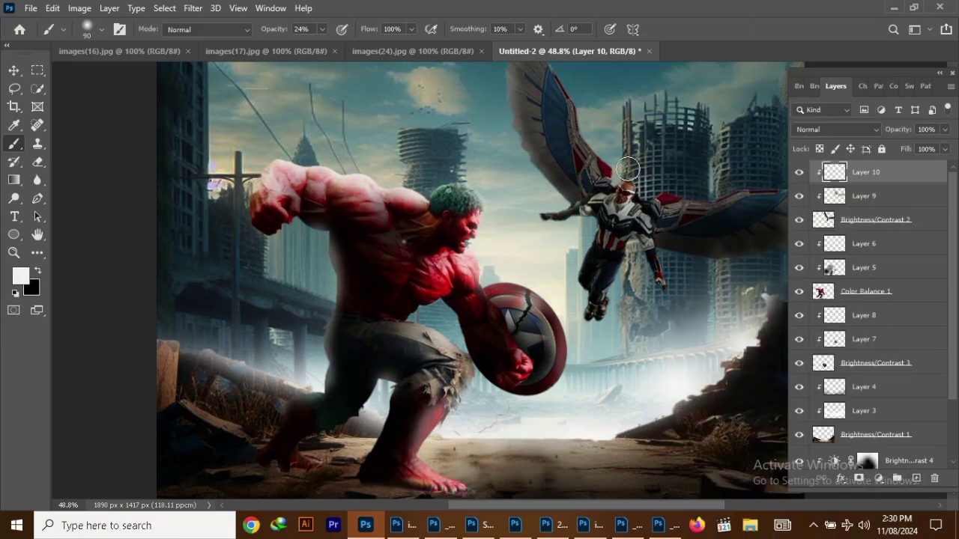
{"action": "scroll", "coordinate": [600, 256], "scroll_direction": "up", "scroll_amount": 3}
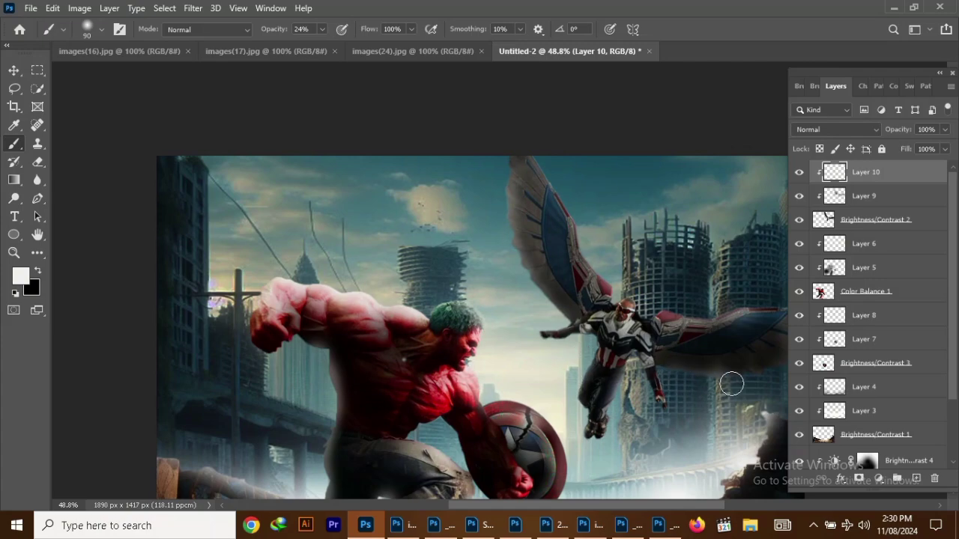
{"action": "key", "text": "v"}
Step: Lower Layer 9's opacity to 82% and bring up the images(16).jpg rocks image
{"action": "key", "text": "ctrl+0"}
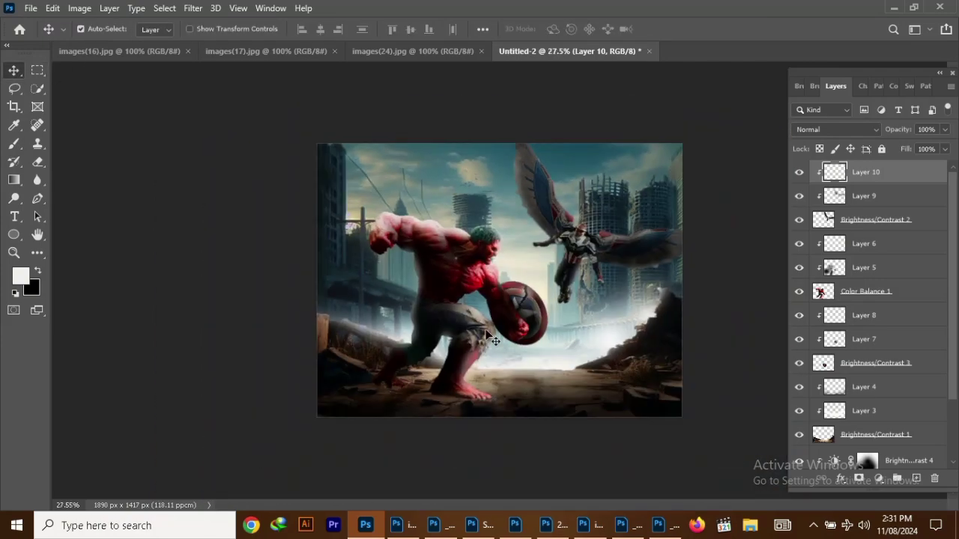
{"action": "key", "text": "alt+bracketleft"}
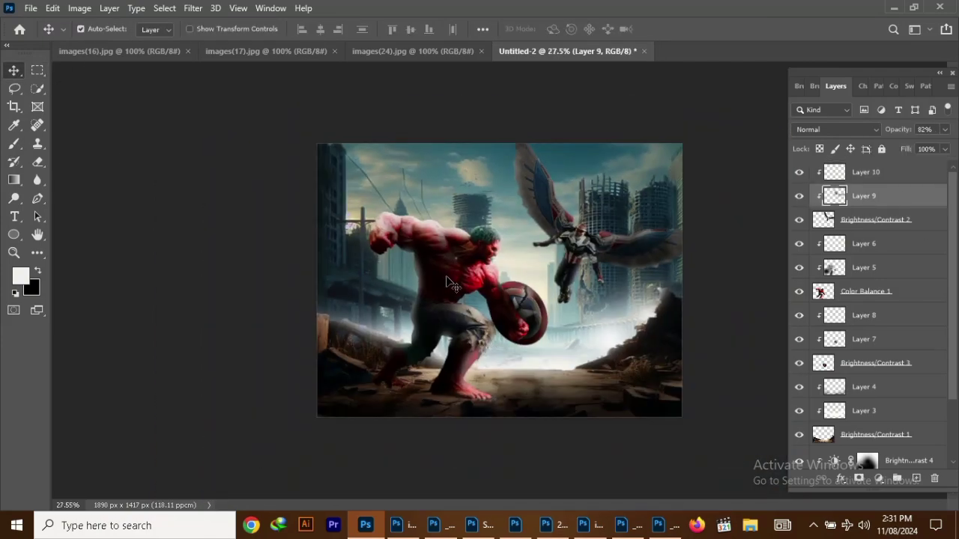
{"action": "left_click", "coordinate": [864, 268]}
{"action": "left_click", "coordinate": [864, 387]}
{"action": "key", "text": "b"}
{"action": "key", "text": "x"}
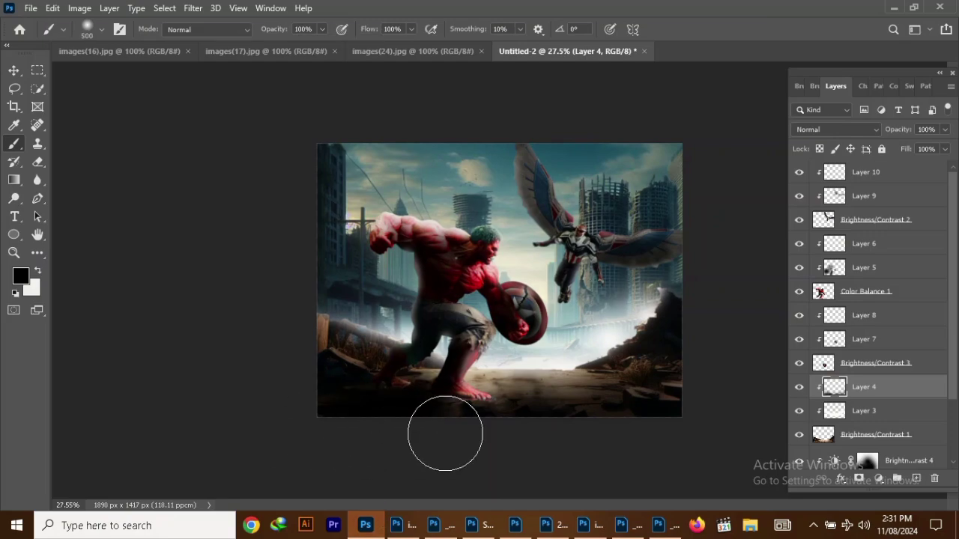
{"action": "left_click", "coordinate": [120, 51]}
Step: Cut the rocks from their background and fit them into the poster's bottom-left corner
{"action": "key", "text": "v"}
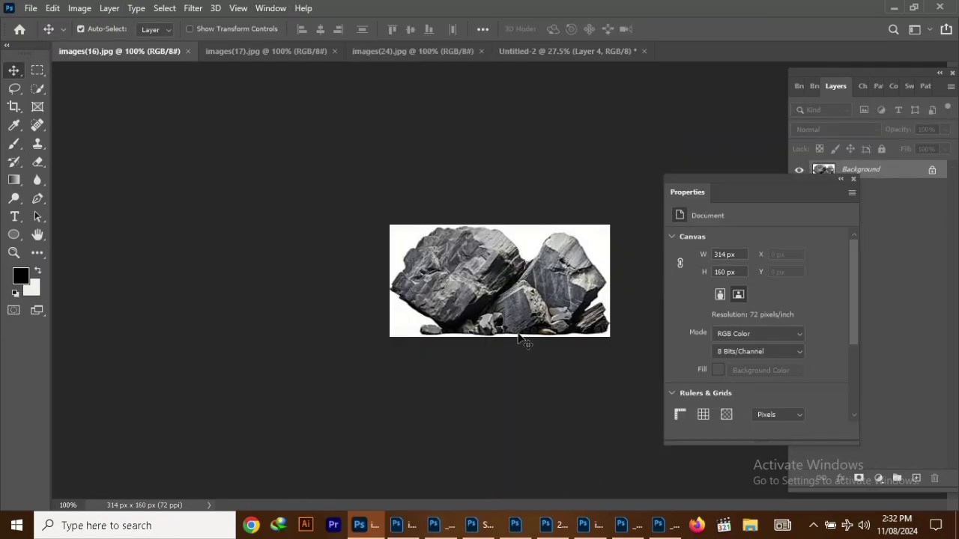
{"action": "left_click", "coordinate": [696, 379]}
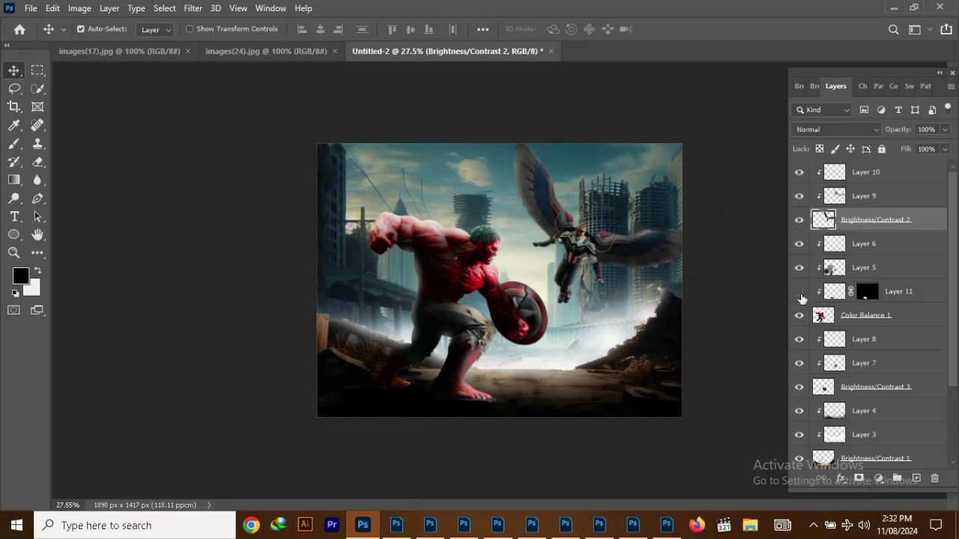
{"action": "left_click_drag", "start_coordinate": [824, 292], "coordinate": [862, 171]}
{"action": "key", "text": "ctrl+t"}
{"action": "left_click_drag", "start_coordinate": [435, 385], "coordinate": [439, 364]}
{"action": "left_click_drag", "start_coordinate": [383, 399], "coordinate": [393, 402]}
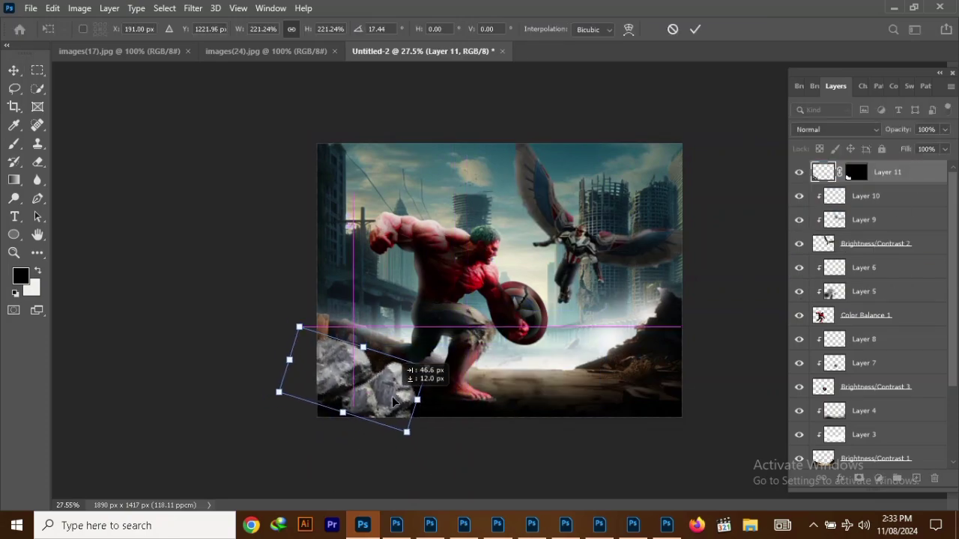
{"action": "left_click_drag", "start_coordinate": [419, 442], "coordinate": [368, 449]}
{"action": "key", "text": "Return"}
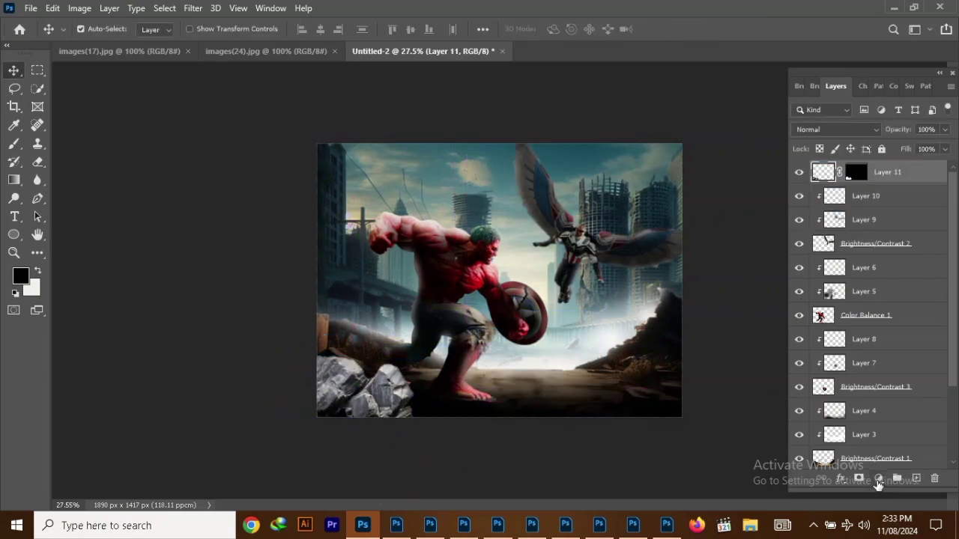
Step: Shade the bottom-left rocks with black on a new clipped layer
{"action": "left_click", "coordinate": [915, 478]}
{"action": "right_click", "coordinate": [865, 172]}
{"action": "left_click", "coordinate": [731, 269]}
{"action": "key", "text": "b"}
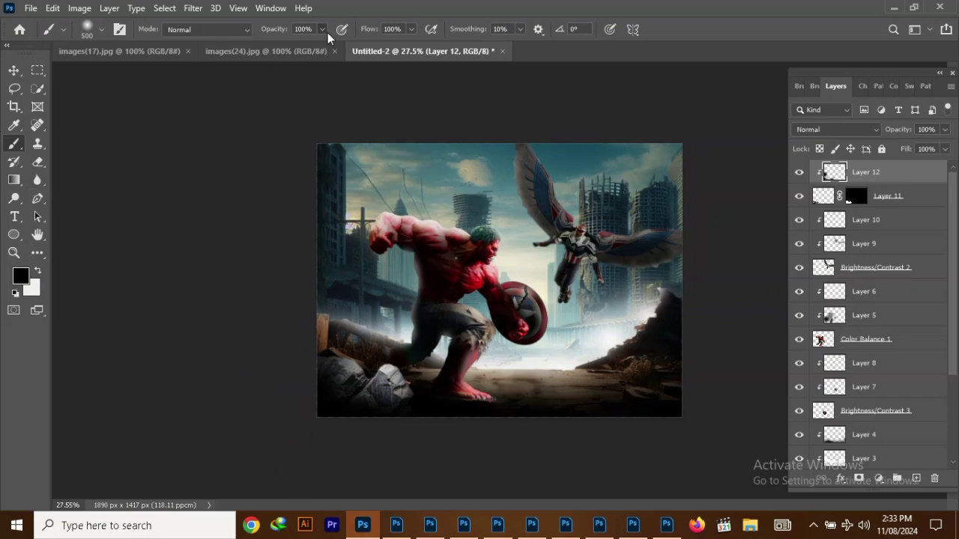
{"action": "key", "text": "v"}
Step: Unlock the single rock image, remove its white background, and drag it to the bottom-right
{"action": "left_click_drag", "start_coordinate": [119, 51], "coordinate": [143, 87]}
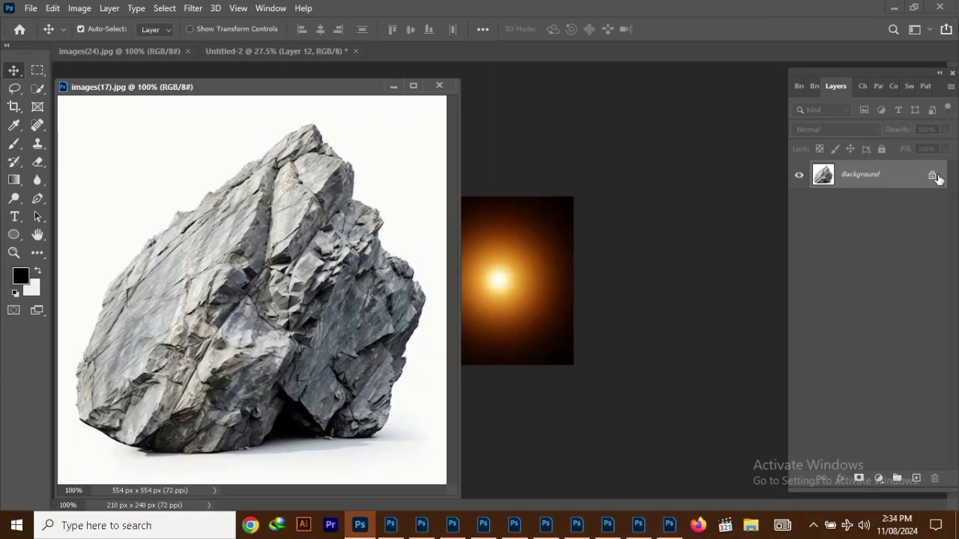
{"action": "left_click", "coordinate": [933, 175]}
{"action": "left_click", "coordinate": [270, 8]}
{"action": "left_click", "coordinate": [322, 449]}
{"action": "left_click", "coordinate": [695, 379]}
{"action": "mouse_move", "coordinate": [195, 300]}
{"action": "left_mouse_down"}
{"action": "mouse_move", "coordinate": [556, 364]}
{"action": "mouse_move", "coordinate": [646, 414]}
{"action": "left_mouse_up"}
Step: Rotate the bottom-right rock into place and darken it with black on a clipped layer
{"action": "key", "text": "ctrl+t"}
{"action": "left_click_drag", "start_coordinate": [745, 382], "coordinate": [749, 352]}
{"action": "key", "text": "Return"}
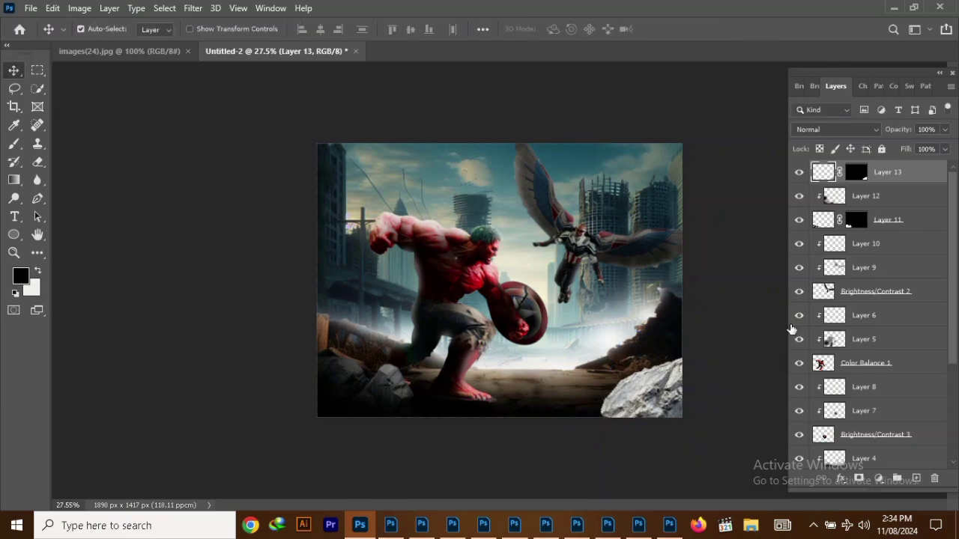
{"action": "key", "text": "ctrl+alt+g"}
{"action": "left_click", "coordinate": [15, 143]}
{"action": "left_click_drag", "start_coordinate": [592, 345], "coordinate": [659, 404]}
{"action": "left_click_drag", "start_coordinate": [584, 360], "coordinate": [659, 412]}
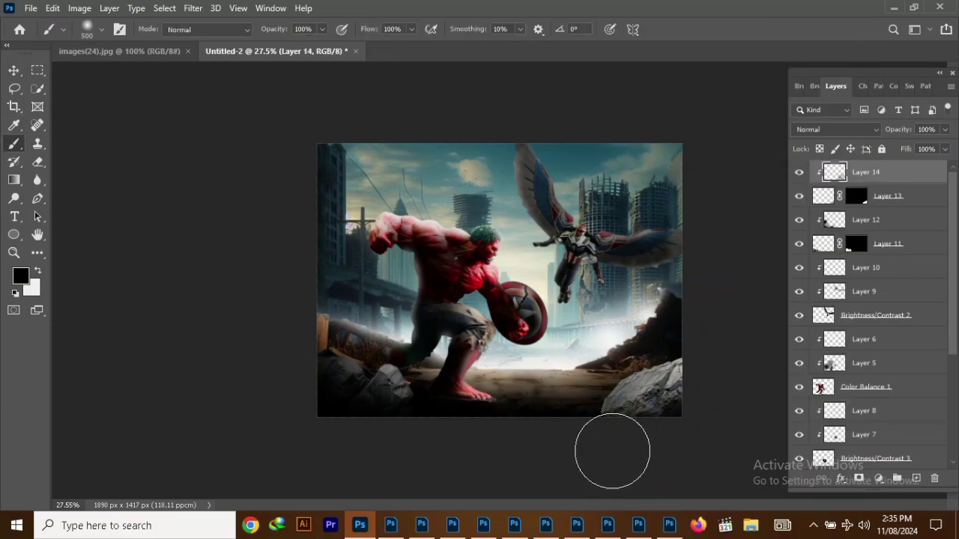
{"action": "left_click_drag", "start_coordinate": [610, 449], "coordinate": [644, 404]}
{"action": "left_click", "coordinate": [14, 70]}
{"action": "left_click", "coordinate": [861, 363]}
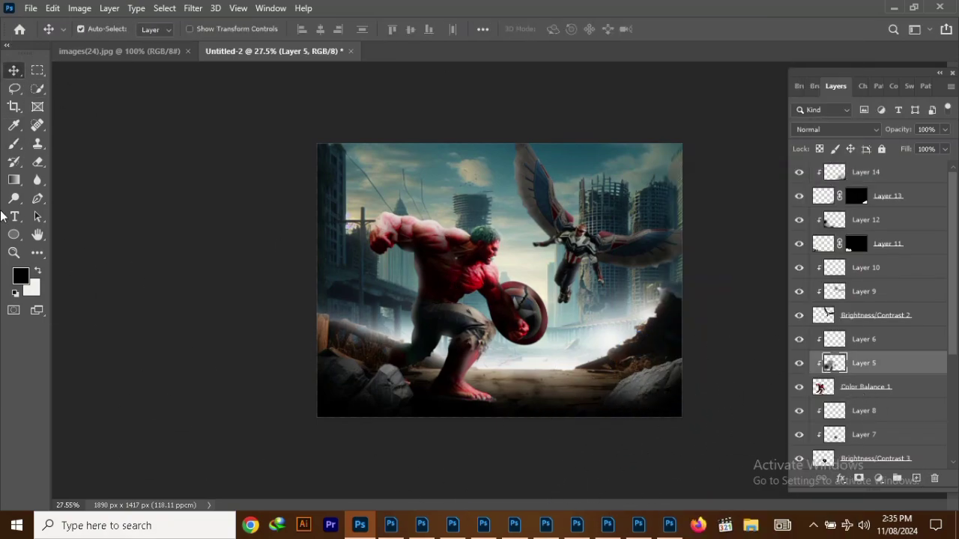
{"action": "key", "text": "b"}
{"action": "key", "text": "bracketleft"}
{"action": "key", "text": "bracketleft"}
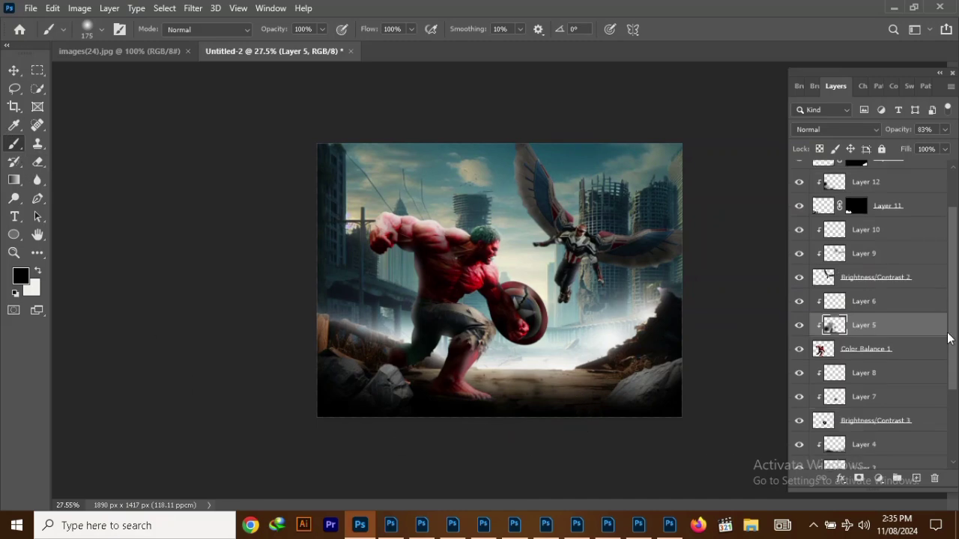
{"action": "key", "text": "alt+bracketleft"}
{"action": "key", "text": "alt+bracketleft"}
{"action": "key", "text": "alt+bracketleft"}
{"action": "key", "text": "alt+bracketleft"}
{"action": "left_click", "coordinate": [945, 149]}
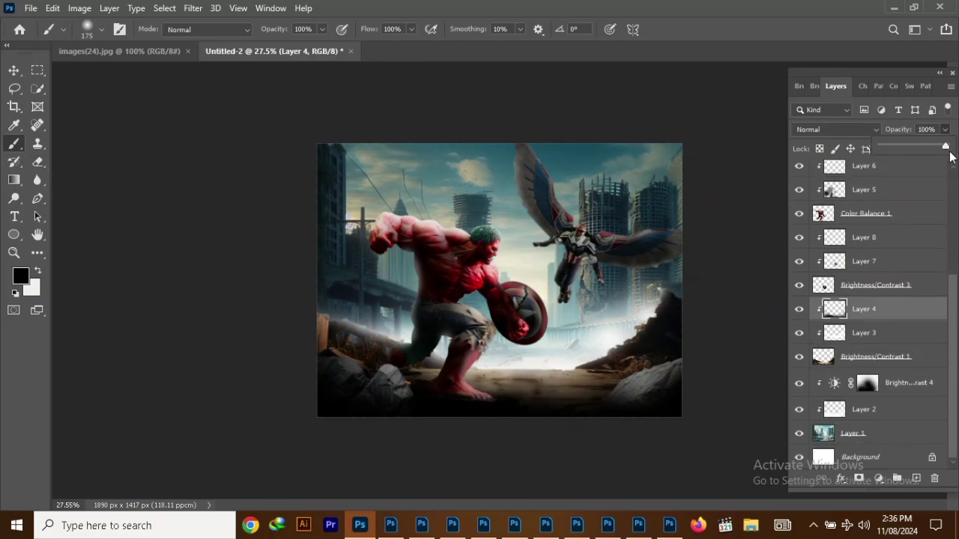
{"action": "left_click", "coordinate": [31, 7]}
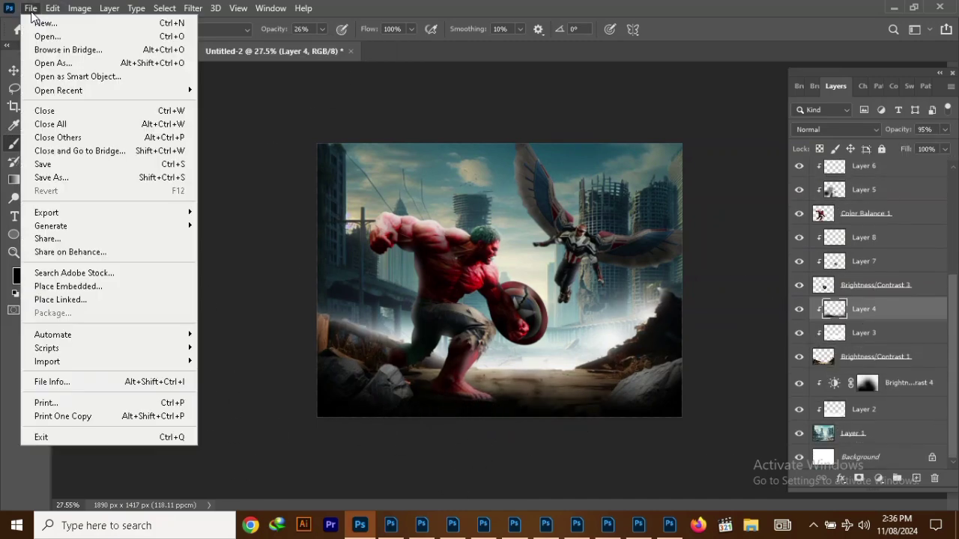
{"action": "left_click", "coordinate": [30, 34]}
{"action": "key", "text": "Escape"}
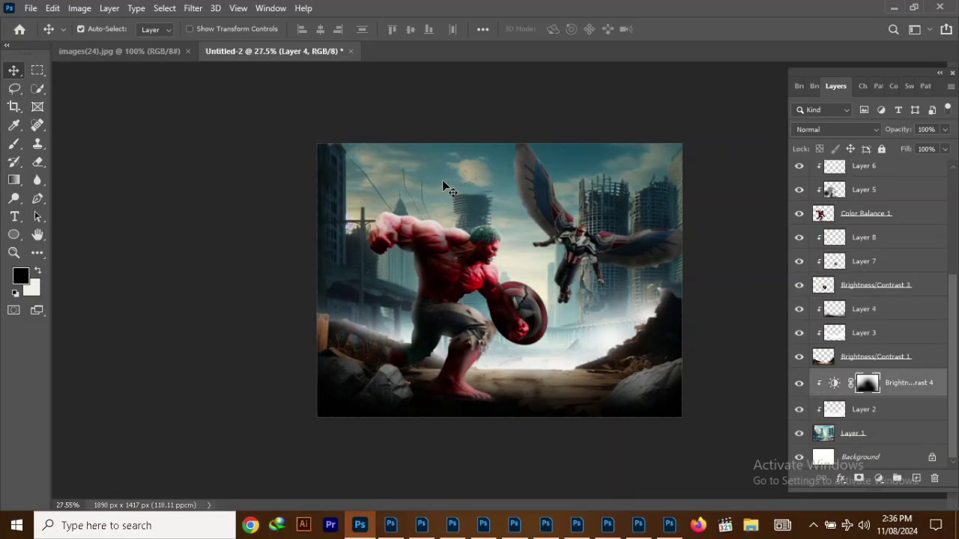
Step: Brighten the city background Layer 1 with a Camera Raw exposure of +0.40
{"action": "left_click", "coordinate": [853, 433]}
{"action": "left_click", "coordinate": [193, 8]}
{"action": "key", "text": "Escape"}
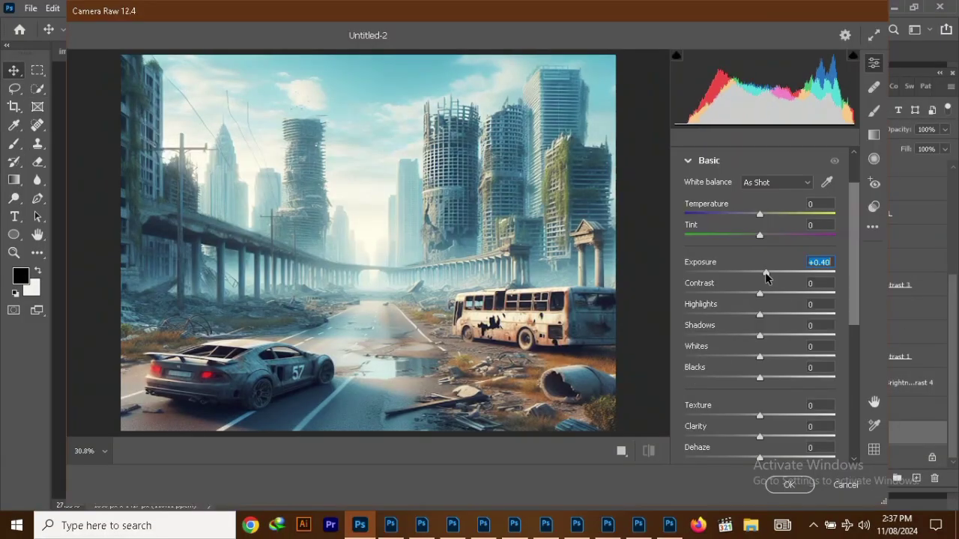
{"action": "left_click", "coordinate": [789, 485]}
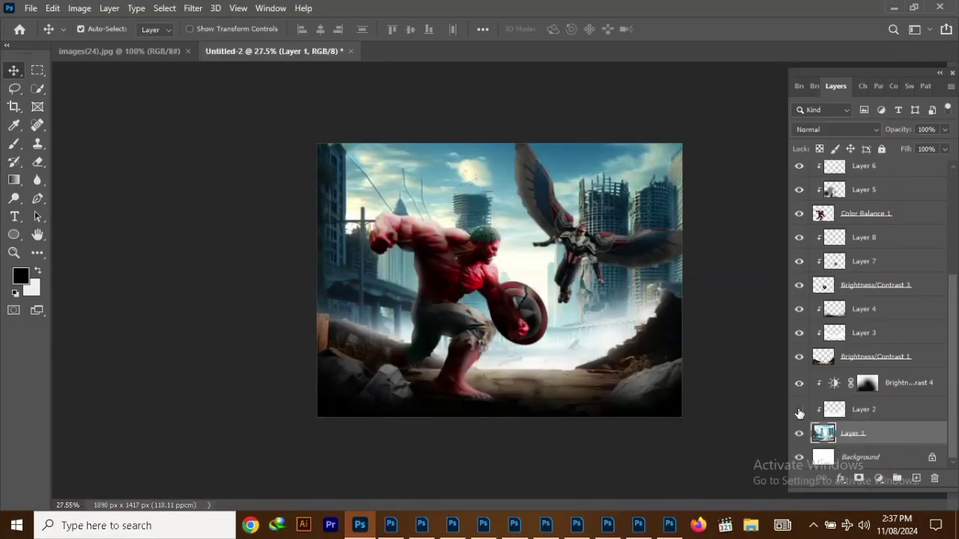
Step: Soften the city background with a 6.6 Gaussian Blur
{"action": "left_click", "coordinate": [852, 433]}
{"action": "left_click", "coordinate": [192, 8]}
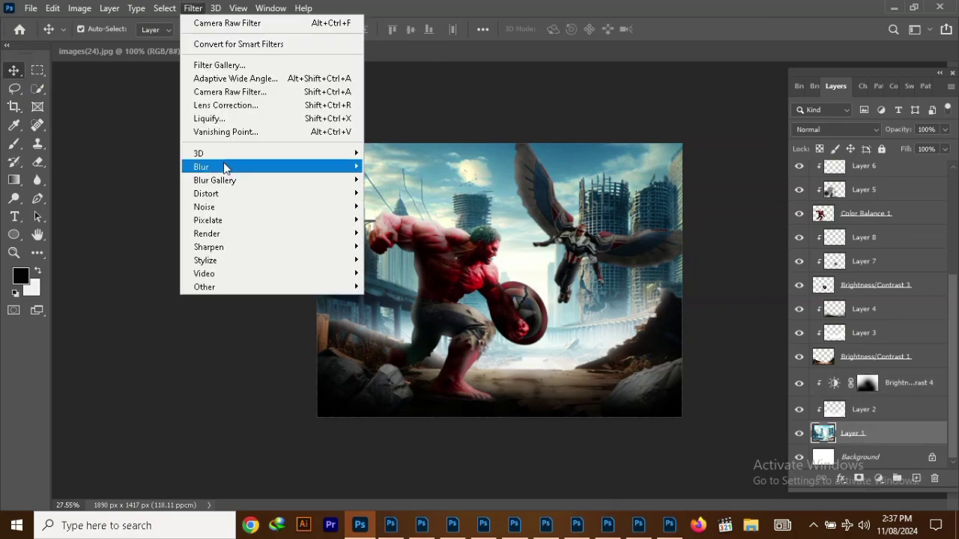
{"action": "left_click", "coordinate": [404, 221]}
{"action": "mouse_move", "coordinate": [615, 340]}
{"action": "left_mouse_down"}
{"action": "mouse_move", "coordinate": [633, 334]}
{"action": "mouse_move", "coordinate": [624, 336]}
{"action": "left_mouse_up"}
{"action": "left_click", "coordinate": [761, 147]}
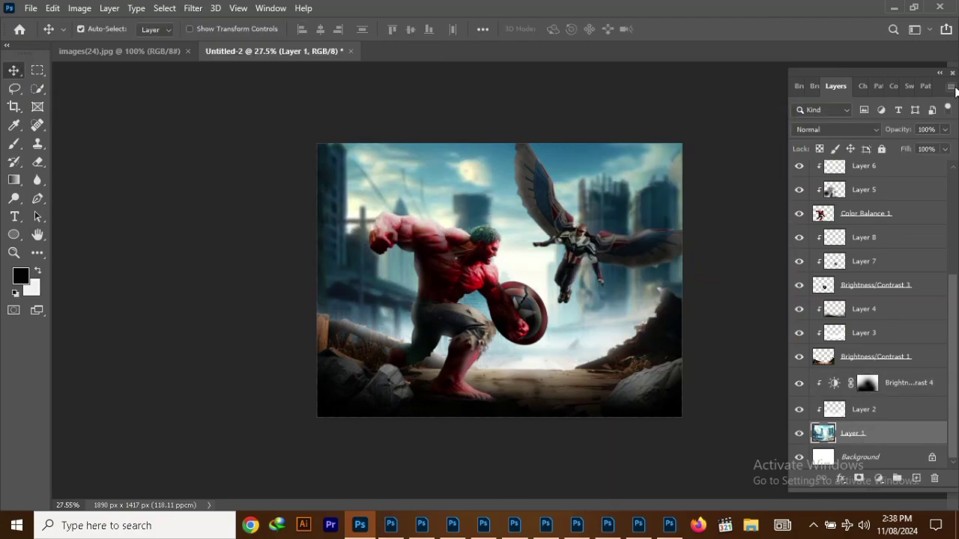
Step: Boost the Falcon in Camera Raw: Contrast +21, Highlights +21, Shadows +17, plus texture and clarity
{"action": "left_click", "coordinate": [872, 193]}
{"action": "left_click", "coordinate": [192, 8]}
{"action": "left_click_drag", "start_coordinate": [760, 294], "coordinate": [775, 293]}
{"action": "mouse_move", "coordinate": [759, 336]}
{"action": "left_mouse_down"}
{"action": "mouse_move", "coordinate": [772, 336]}
{"action": "mouse_move", "coordinate": [777, 356]}
{"action": "left_mouse_up"}
{"action": "left_click_drag", "start_coordinate": [759, 415], "coordinate": [767, 437]}
{"action": "left_click", "coordinate": [789, 484]}
Step: Raise the Hulk's tonal sliders with the Camera Raw Filter
{"action": "left_click", "coordinate": [462, 285]}
{"action": "left_click", "coordinate": [192, 8]}
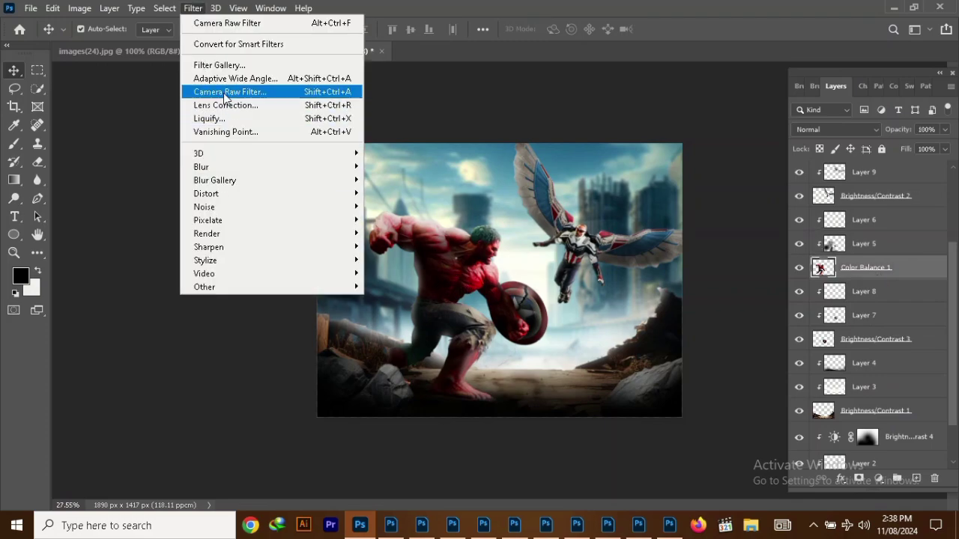
{"action": "left_click", "coordinate": [216, 90]}
{"action": "left_click_drag", "start_coordinate": [760, 377], "coordinate": [770, 377]}
{"action": "left_click", "coordinate": [788, 484]}
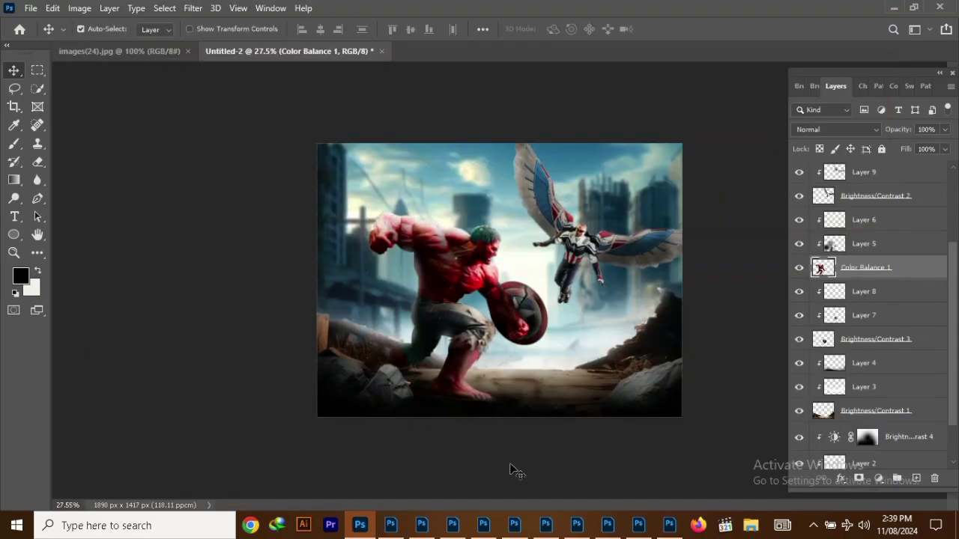
Step: Raise Layer 14's exposure to +0.35 in the Camera Raw Filter
{"action": "scroll", "coordinate": [869, 315], "scroll_direction": "up", "scroll_amount": 3}
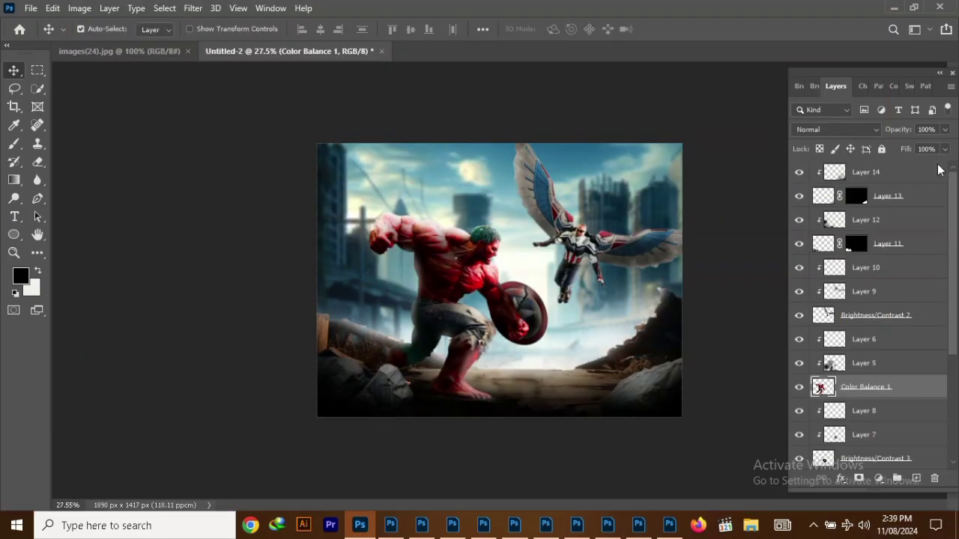
{"action": "left_click", "coordinate": [898, 171]}
{"action": "left_click", "coordinate": [192, 8]}
{"action": "left_click", "coordinate": [216, 90]}
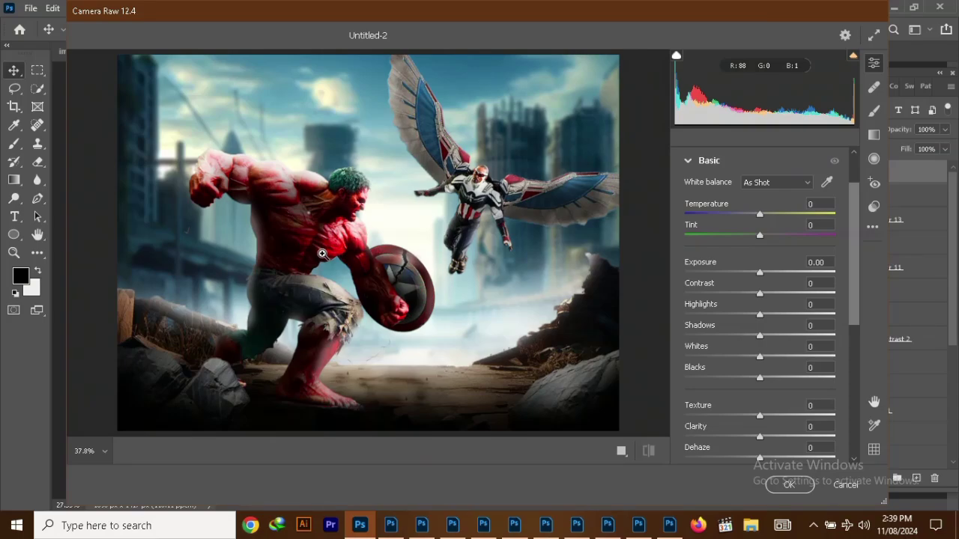
{"action": "left_click_drag", "start_coordinate": [759, 271], "coordinate": [766, 276]}
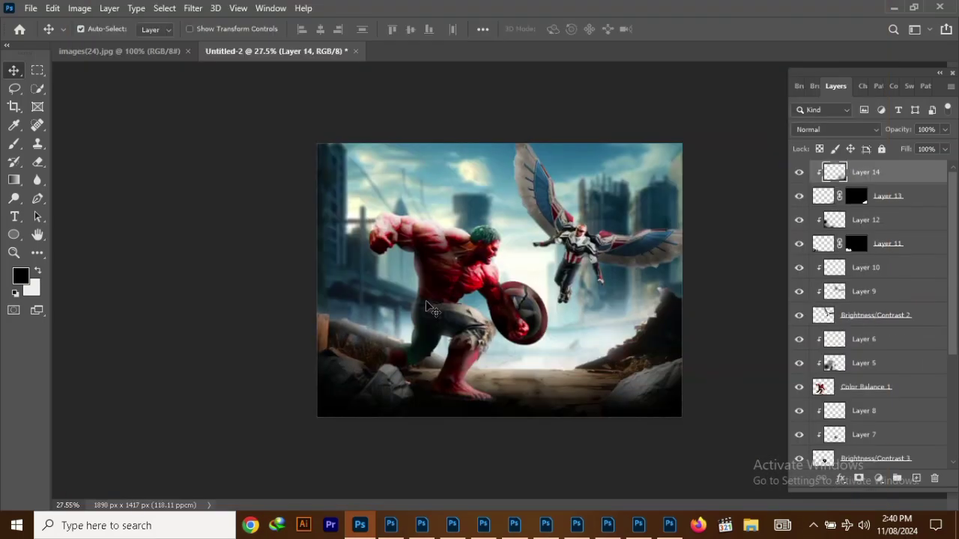
Step: Stamp all visible layers into merged Layer 15 and brighten it with Camera Raw (Exposure +0.40)
{"action": "key", "text": "alt+bracketright"}
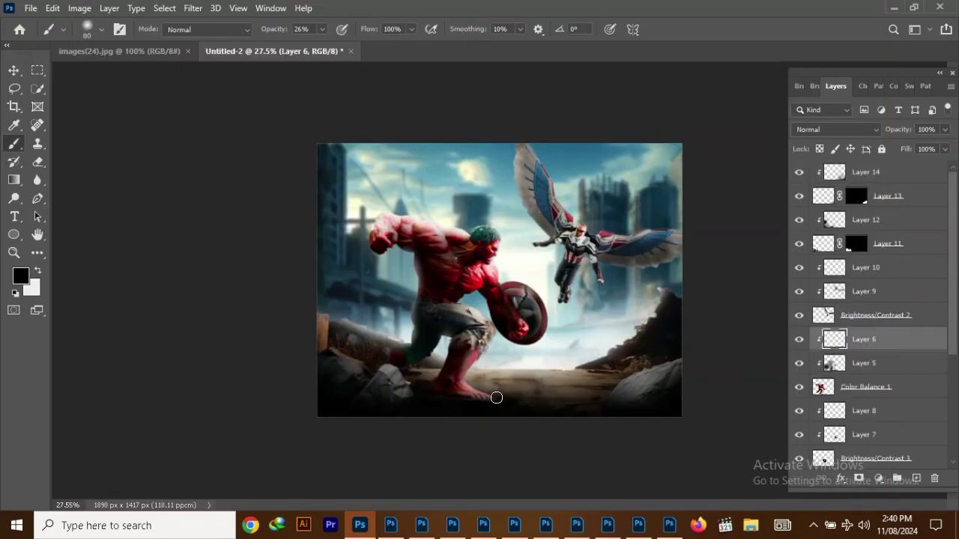
{"action": "scroll", "coordinate": [461, 399], "scroll_direction": "up", "scroll_amount": 3}
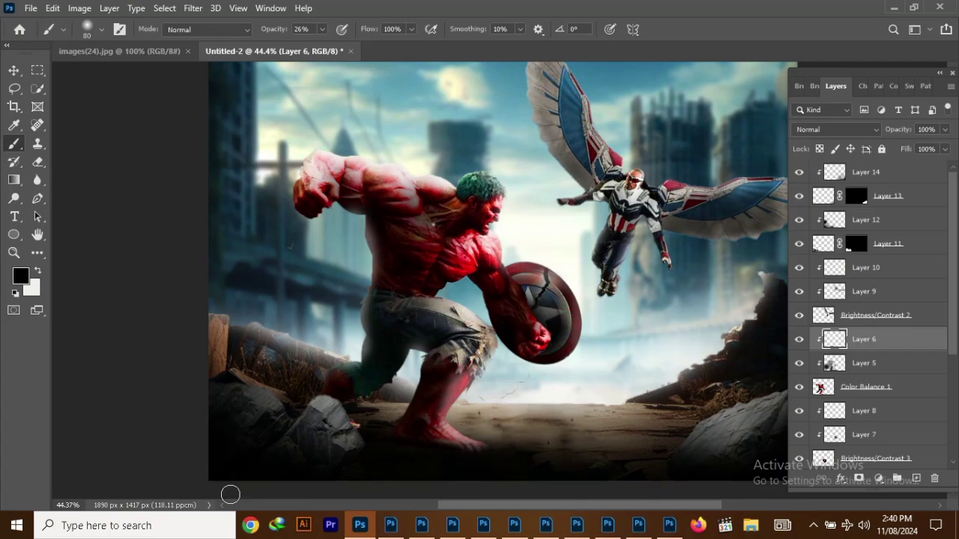
{"action": "scroll", "coordinate": [229, 494], "scroll_direction": "down", "scroll_amount": 4}
{"action": "key", "text": "ctrl+shift+alt+e"}
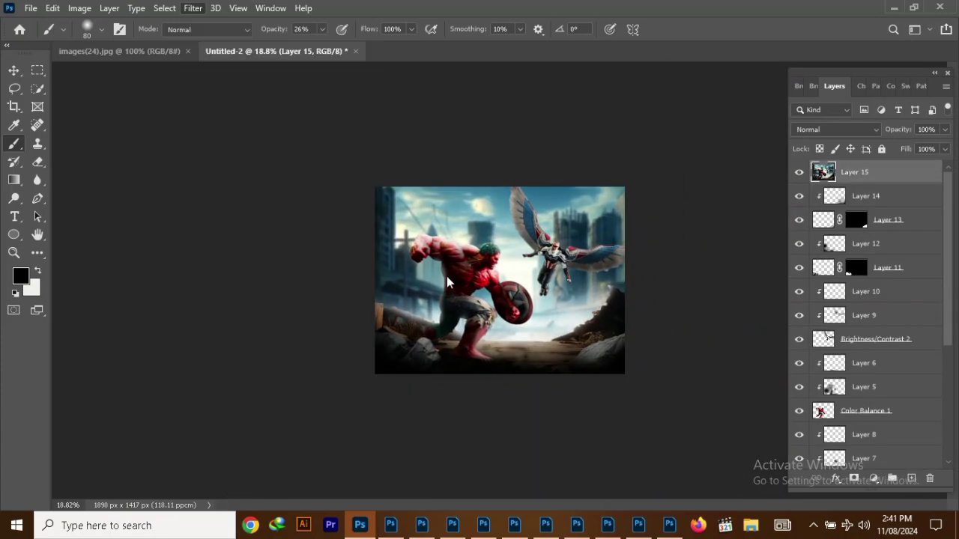
{"action": "key", "text": "ctrl+shift+a"}
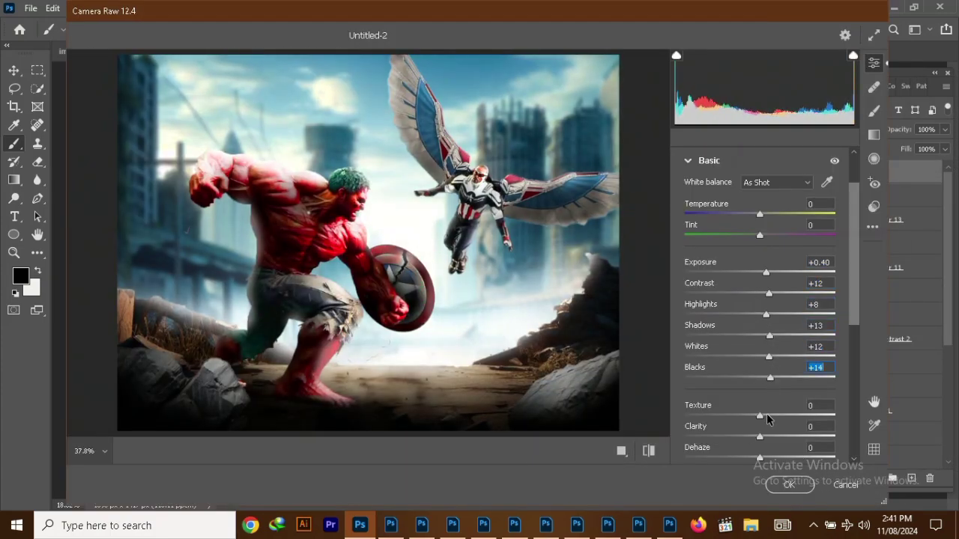
{"action": "left_click", "coordinate": [788, 484]}
Step: Add a new Layer 16 clipped to Layer 15 and enlarge the brush to 700
{"action": "left_click", "coordinate": [910, 478]}
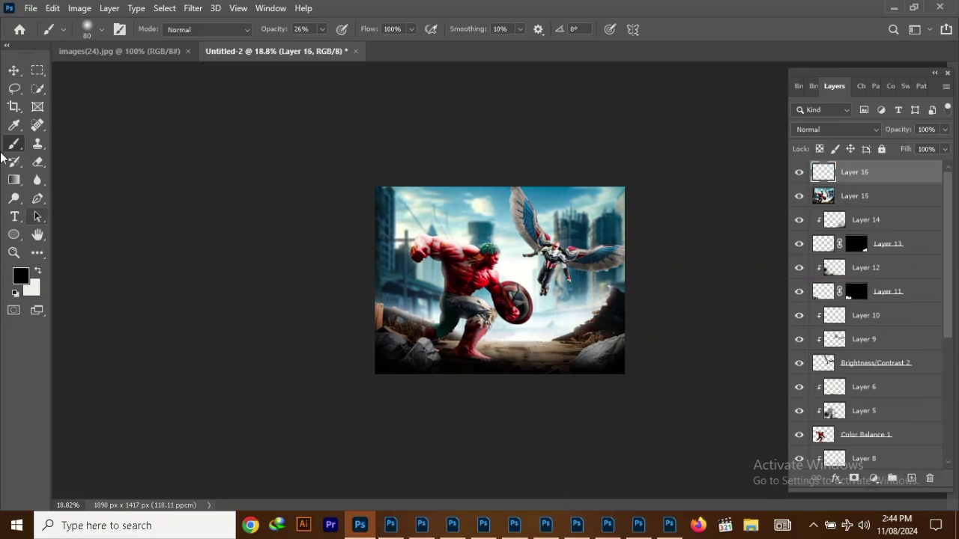
{"action": "key", "text": "ctrl+alt+g"}
{"action": "key", "text": "bracketright"}
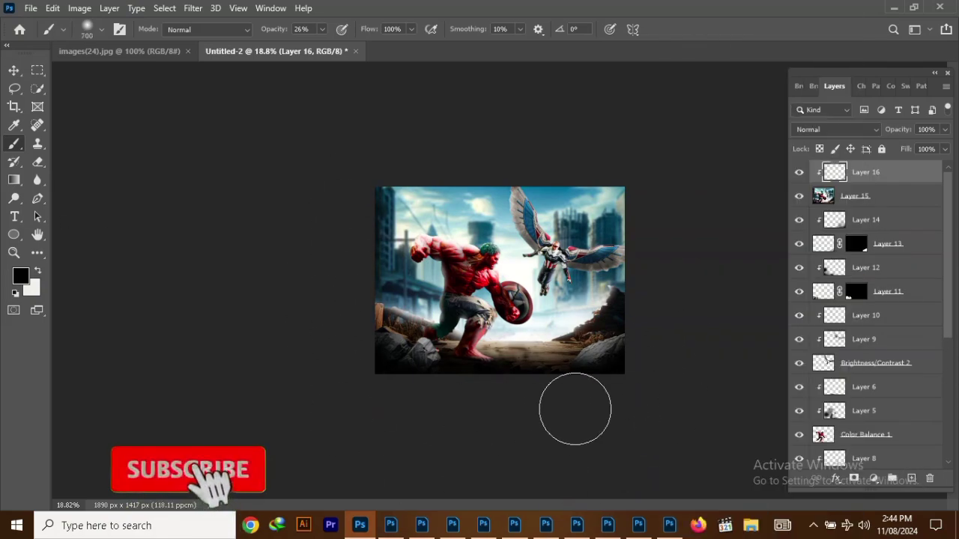
Step: Add a Color Lookup adjustment layer above merged Layer 15
{"action": "key", "text": "v"}
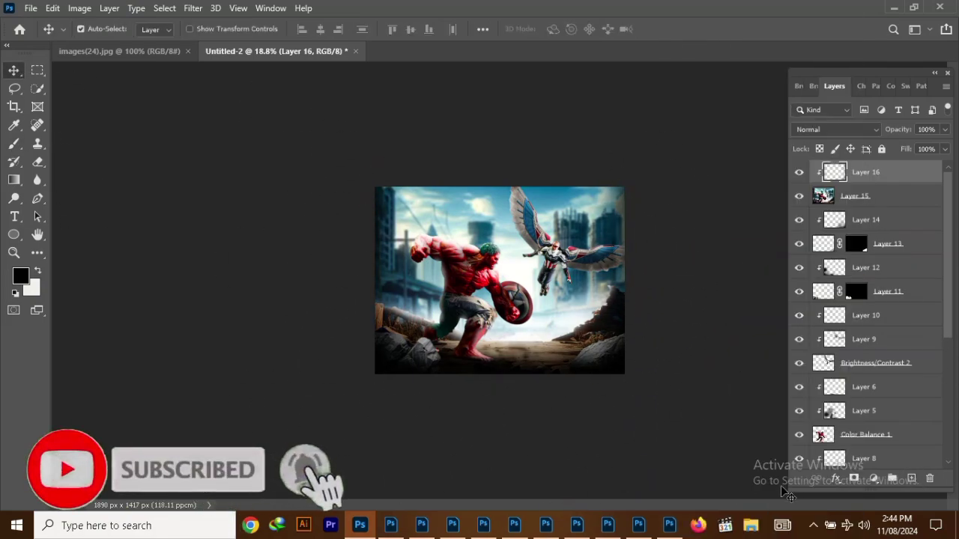
{"action": "left_click", "coordinate": [682, 289]}
{"action": "left_click", "coordinate": [861, 196]}
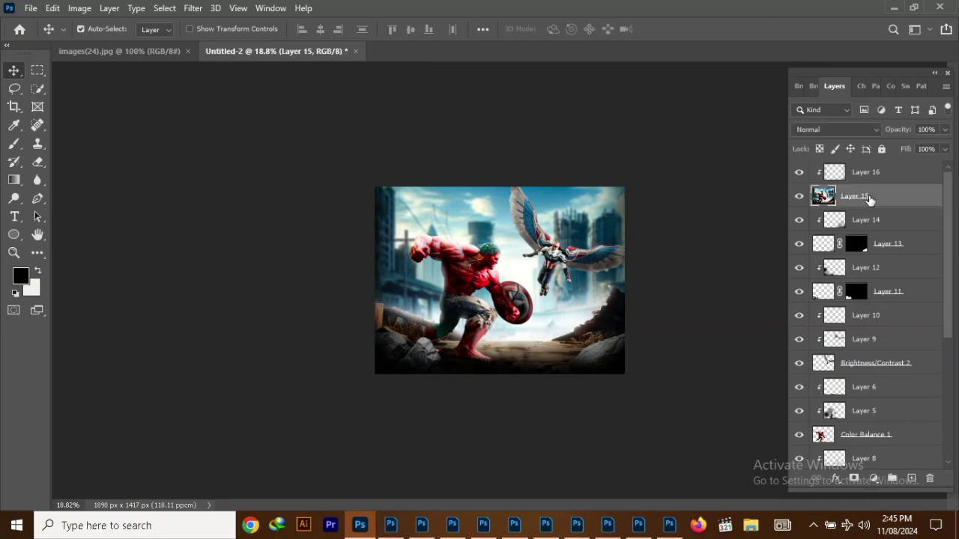
{"action": "left_click", "coordinate": [873, 478]}
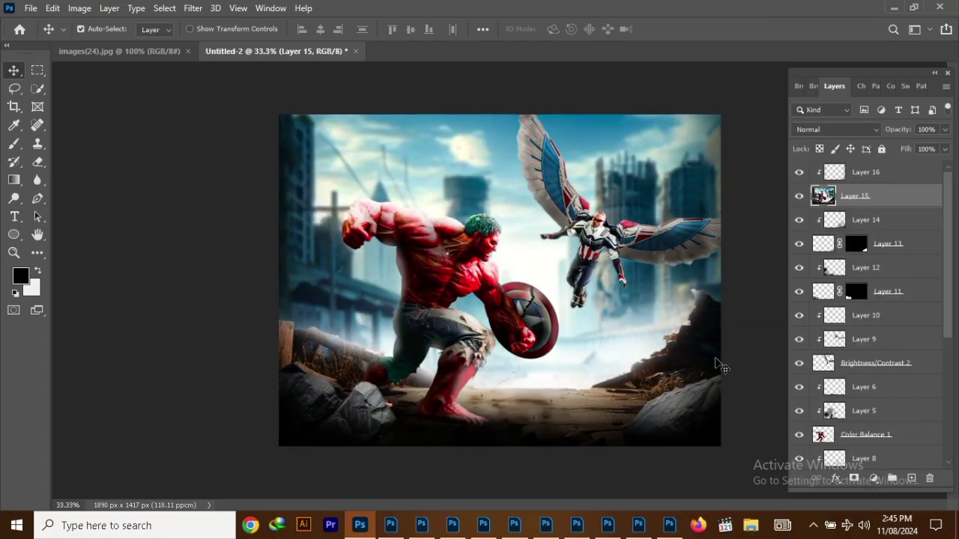
Step: Choose the Crisp_Winter lookup preset and mask it away over the Hulk in the centre
{"action": "key", "text": "Up"}
{"action": "key", "text": "Up"}
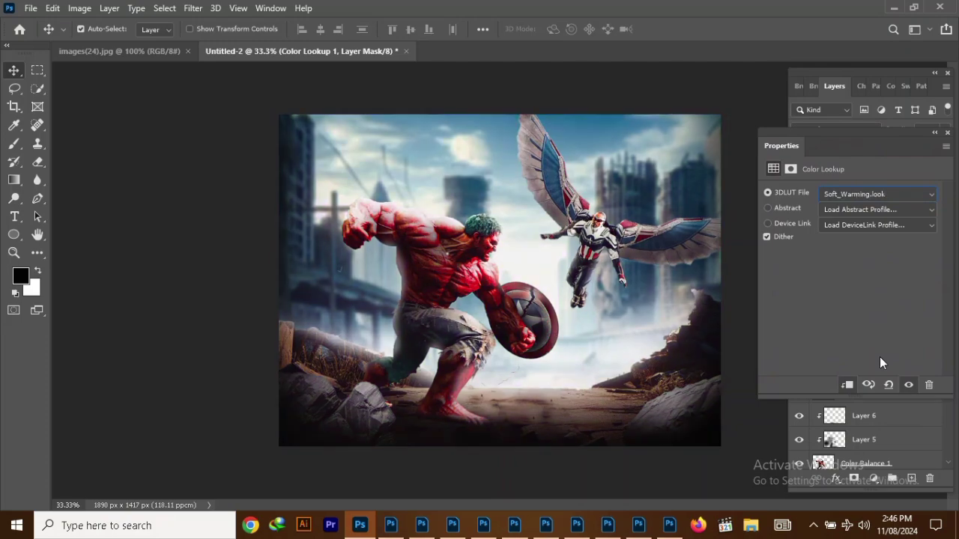
{"action": "key", "text": "Up"}
{"action": "key", "text": "Up"}
{"action": "key", "text": "Up"}
{"action": "key", "text": "Up"}
{"action": "key", "text": "Up"}
{"action": "key", "text": "Up"}
{"action": "key", "text": "Up"}
{"action": "key", "text": "Up"}
{"action": "key", "text": "Up"}
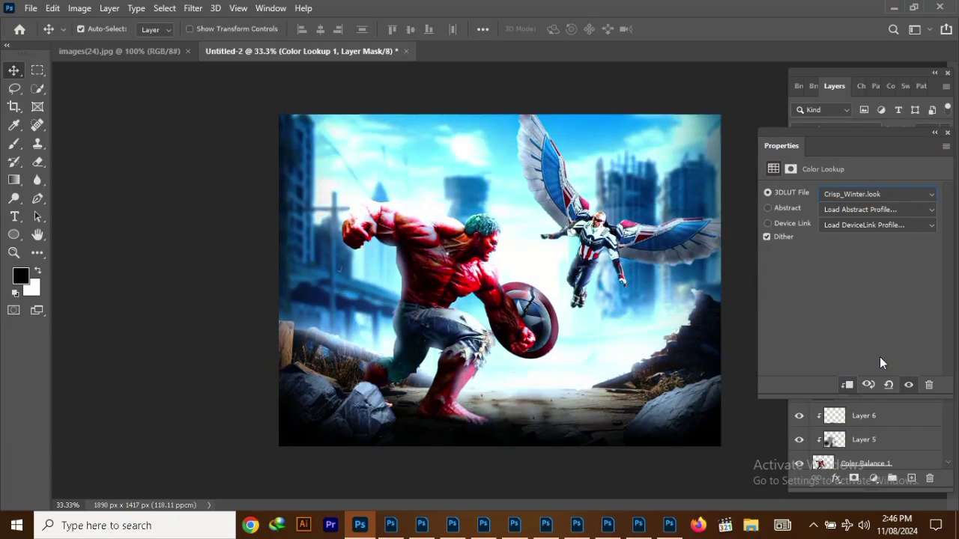
{"action": "key", "text": "e"}
{"action": "key", "text": "x"}
{"action": "left_click", "coordinate": [535, 365]}
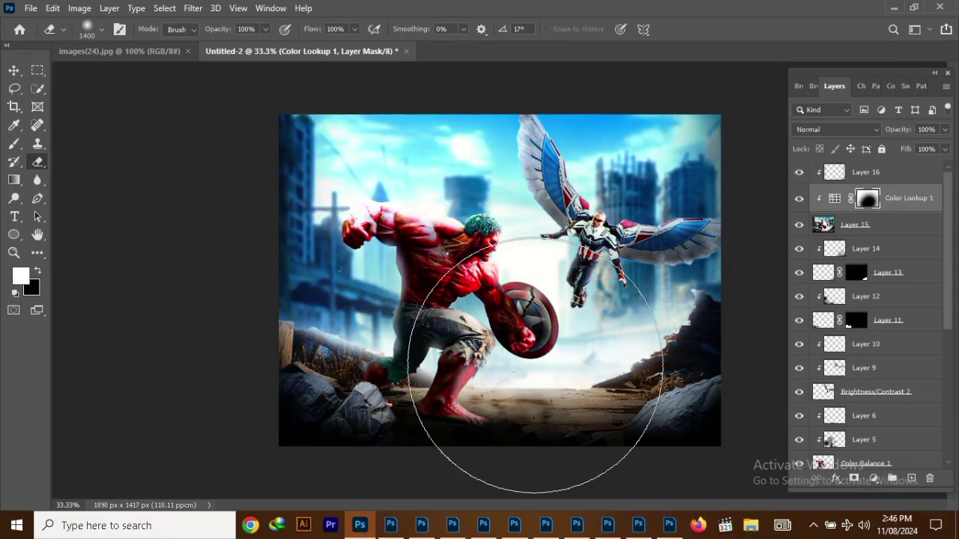
{"action": "mouse_move", "coordinate": [535, 366]}
{"action": "left_mouse_down"}
{"action": "mouse_move", "coordinate": [482, 203]}
{"action": "mouse_move", "coordinate": [452, 238]}
{"action": "left_mouse_up"}
Step: Select Layer 15, the Color Lookup and Layer 16 together for merging
{"action": "key", "text": "v"}
{"action": "key", "text": "x"}
{"action": "left_click", "coordinate": [869, 225]}
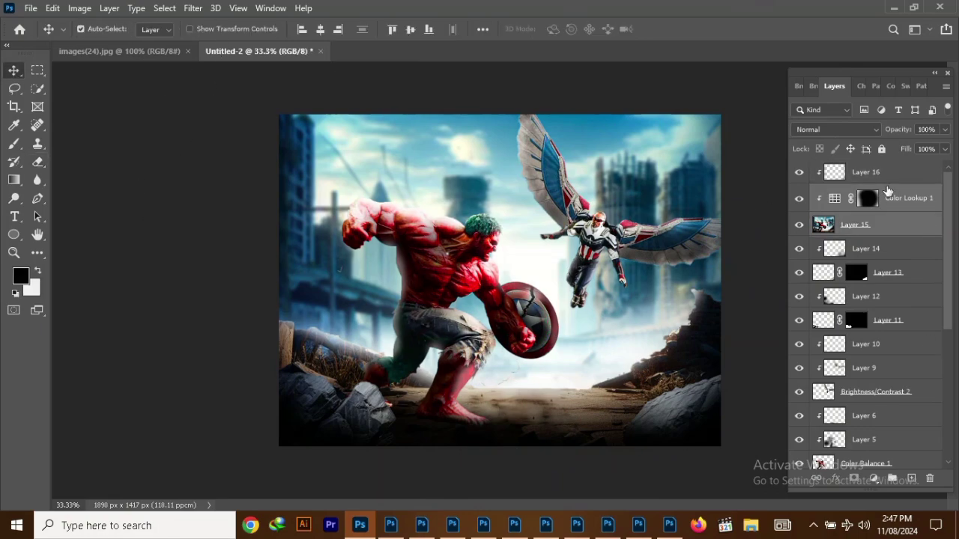
{"action": "left_click", "coordinate": [869, 173], "text": "shift"}
Step: Merge the graded layers and lift them in Camera Raw: Blacks +11, Shadows +10
{"action": "key", "text": "ctrl+e"}
{"action": "left_click", "coordinate": [193, 7]}
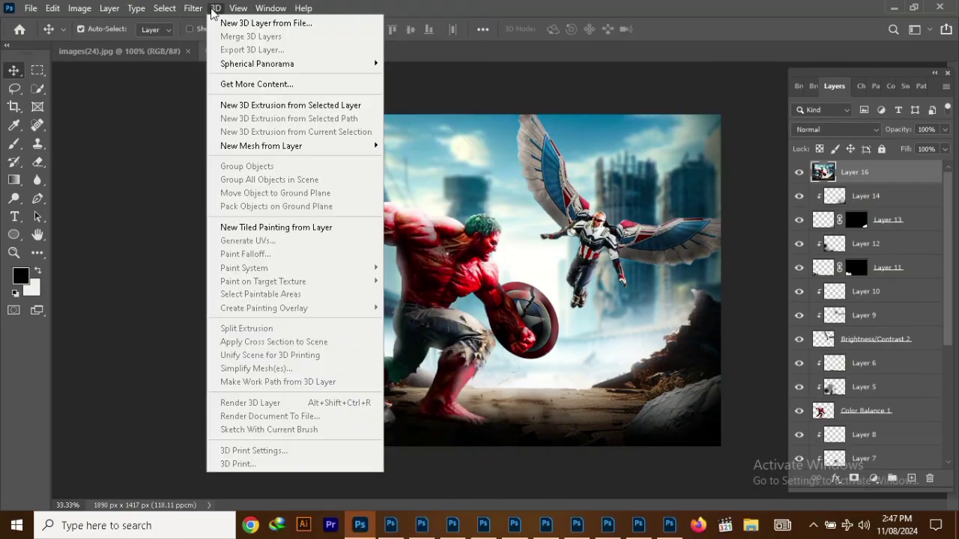
{"action": "left_click", "coordinate": [225, 97]}
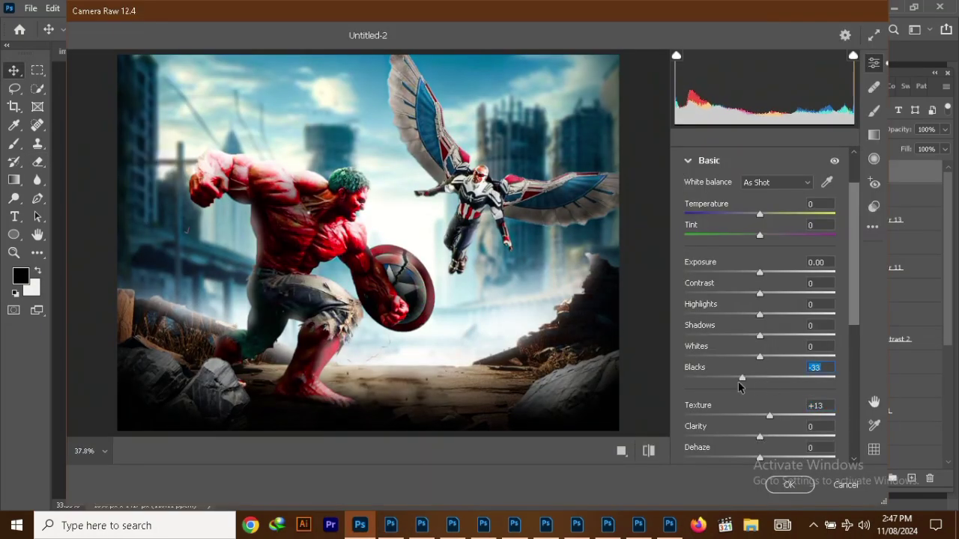
{"action": "left_click_drag", "start_coordinate": [739, 386], "coordinate": [771, 397]}
{"action": "left_click_drag", "start_coordinate": [760, 337], "coordinate": [767, 334]}
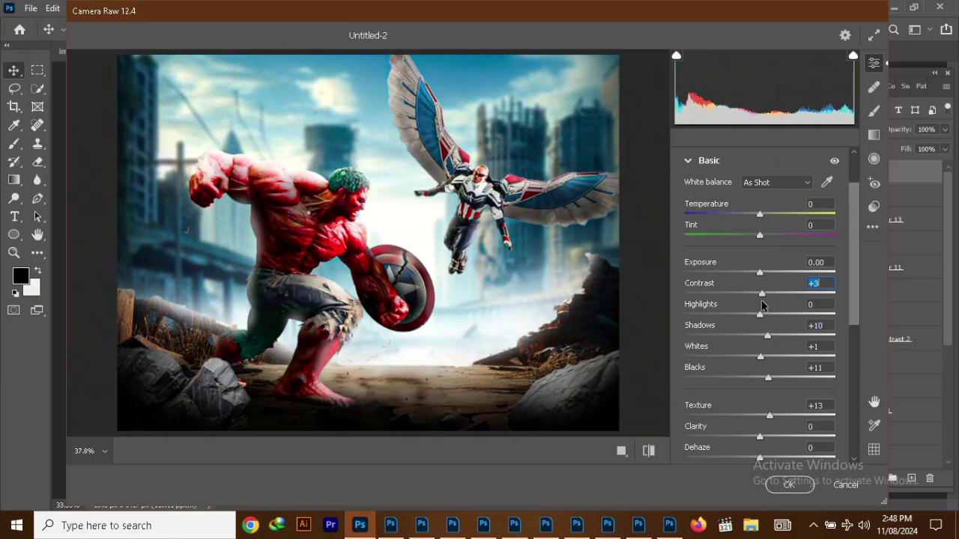
{"action": "key", "text": "Return"}
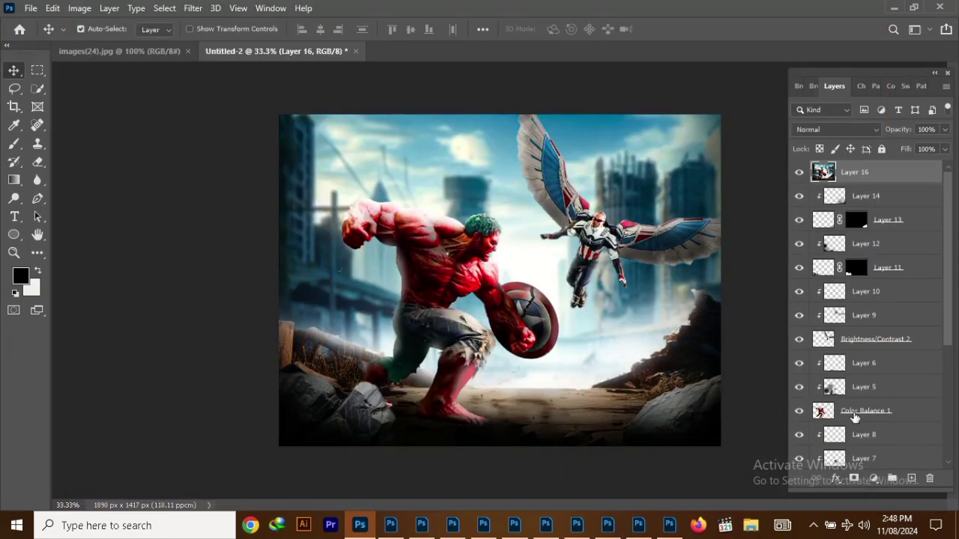
Step: Export the poster as a JPG at 100% quality
{"action": "left_click", "coordinate": [31, 8]}
{"action": "left_click", "coordinate": [232, 240]}
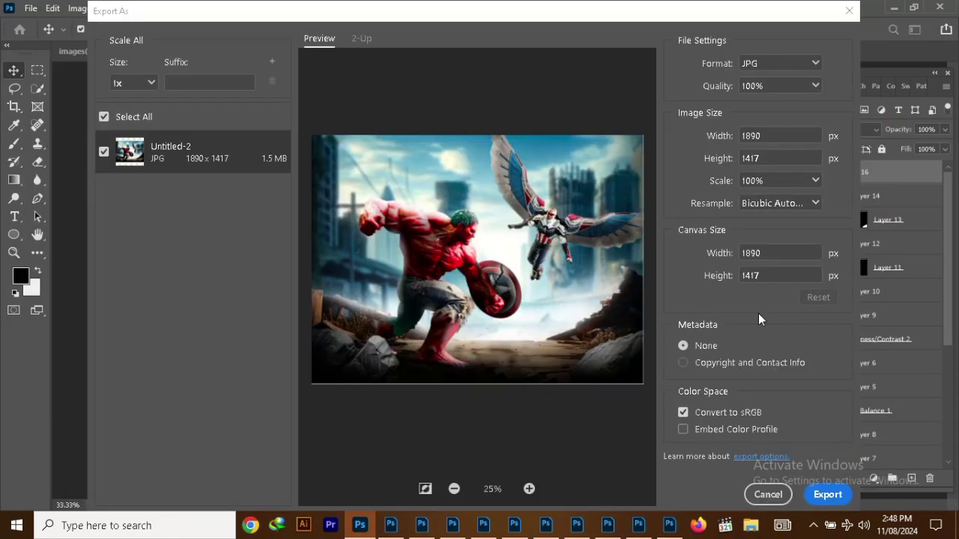
{"action": "left_click", "coordinate": [828, 494]}
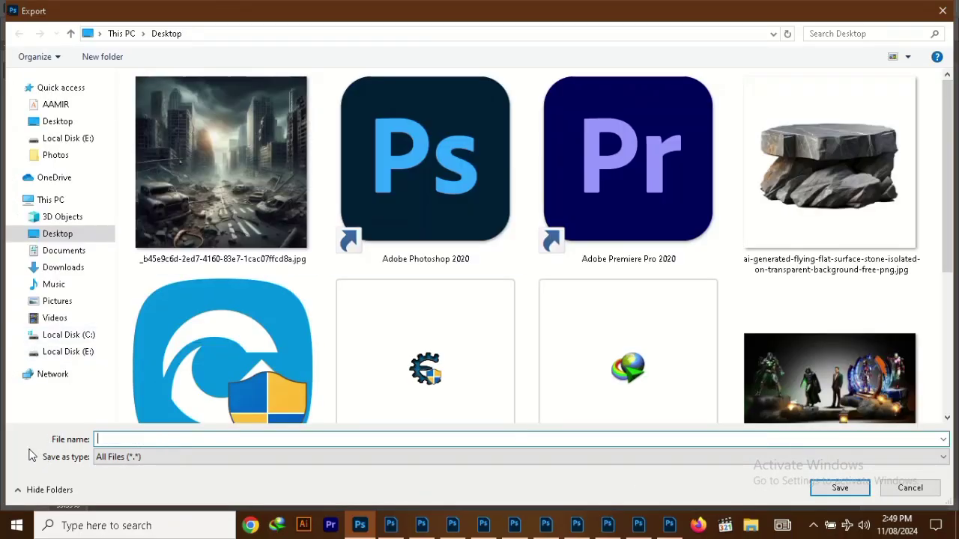